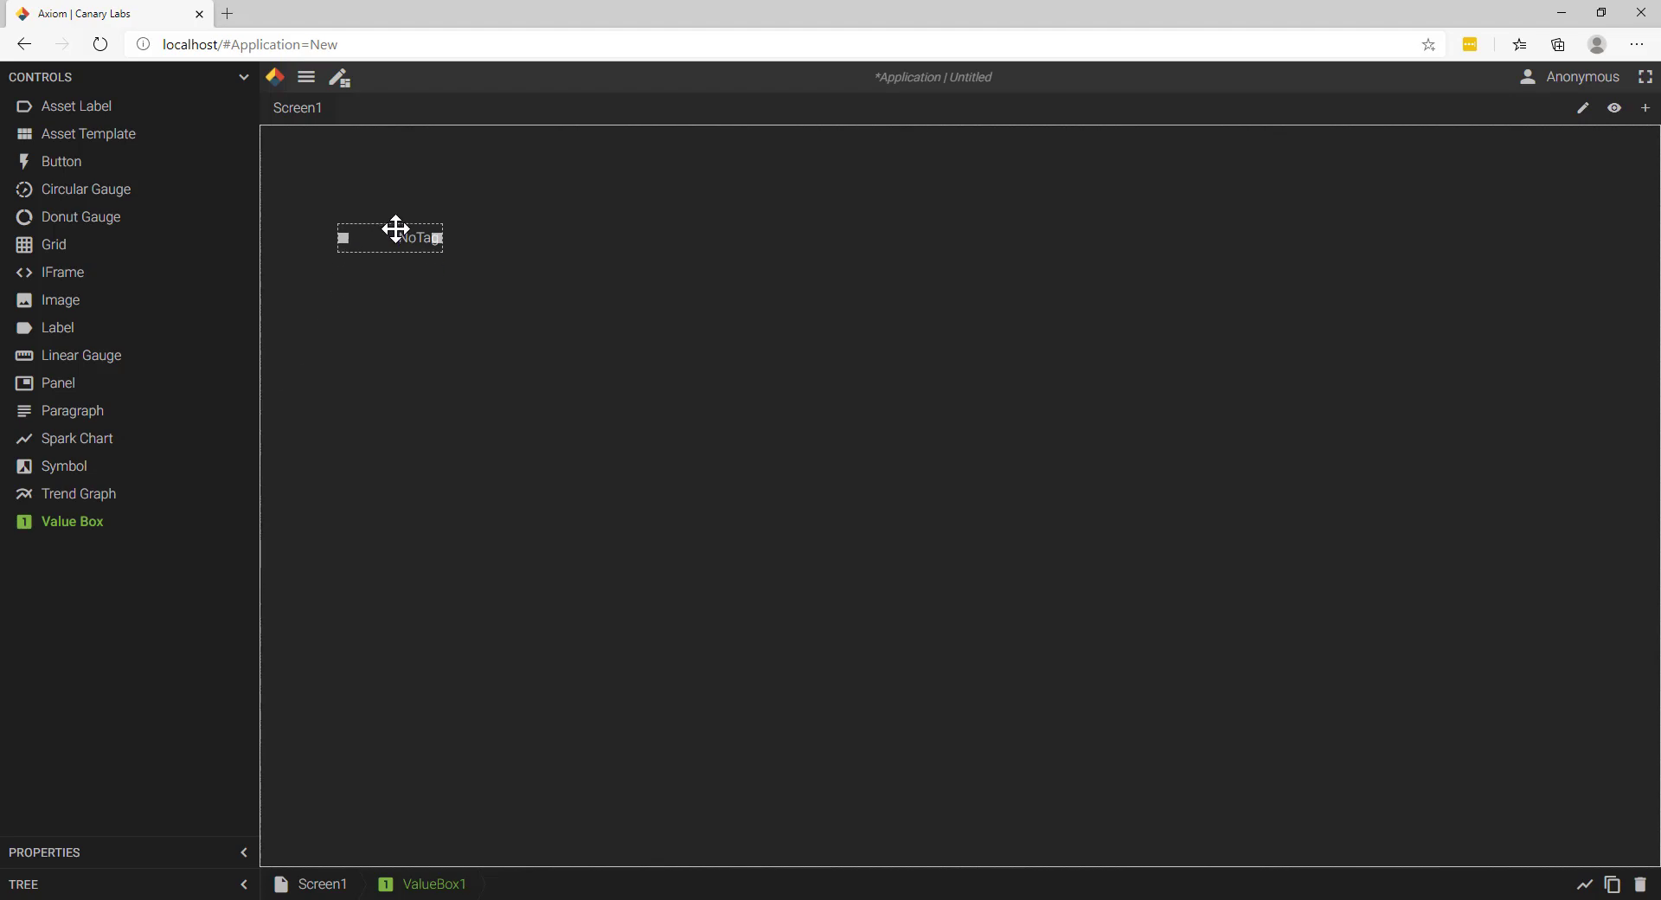
Step: Set the value box's source tag to Station_01.Pump_01.Temp from the Travis branch of Pumps and Towers
double_click(394, 217)
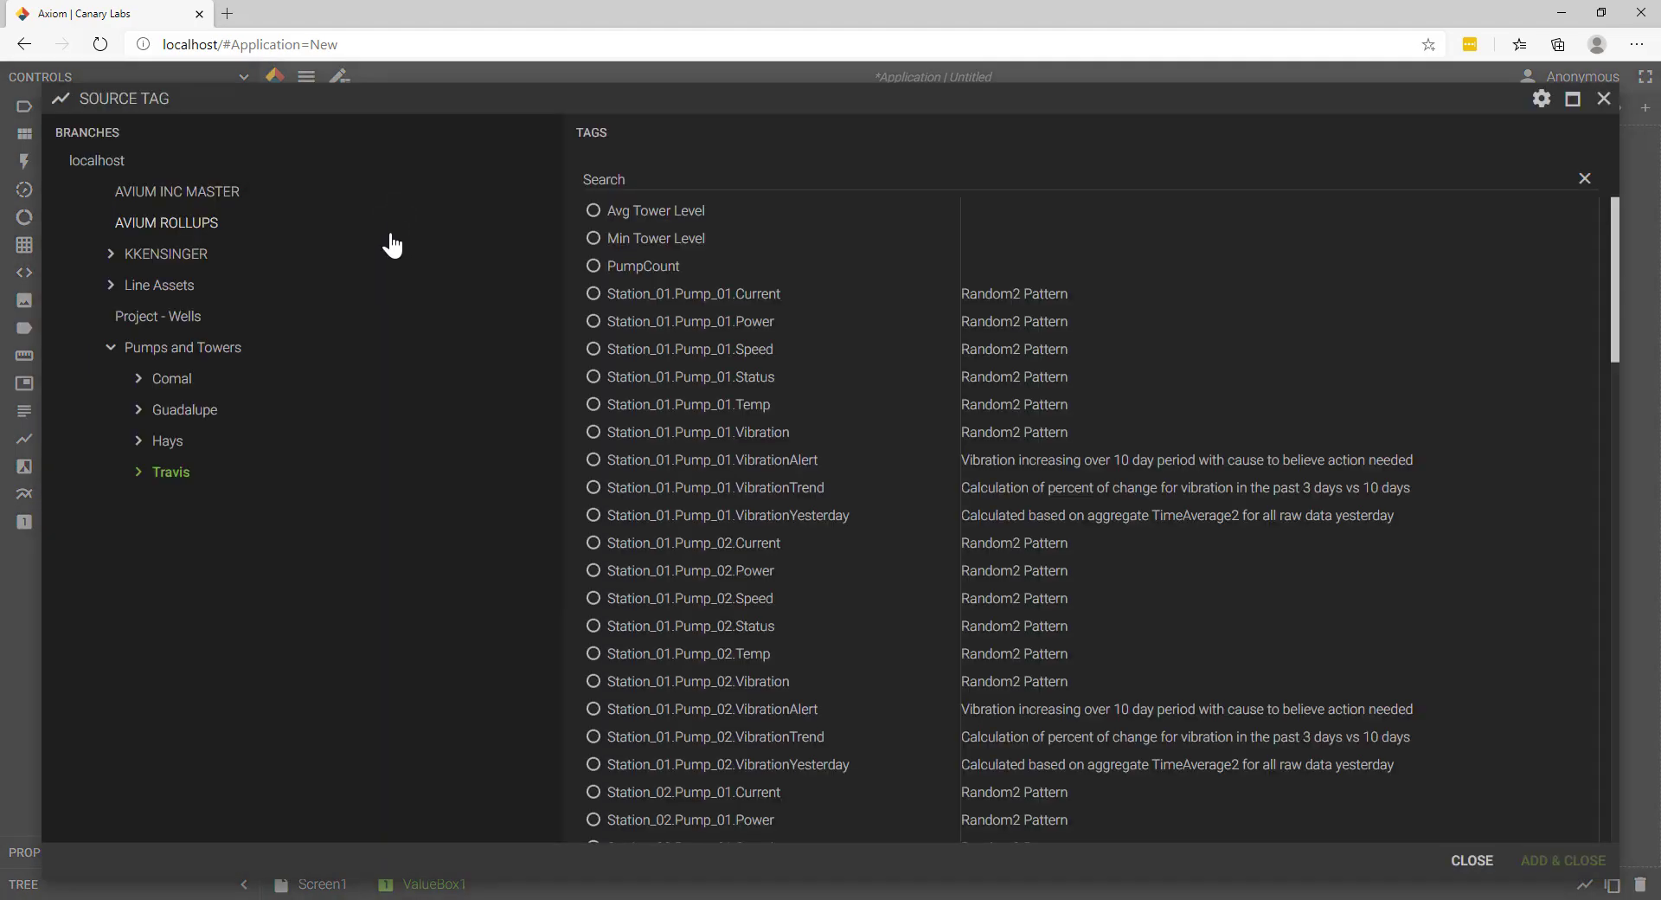
left_click(590, 409)
left_click(1562, 860)
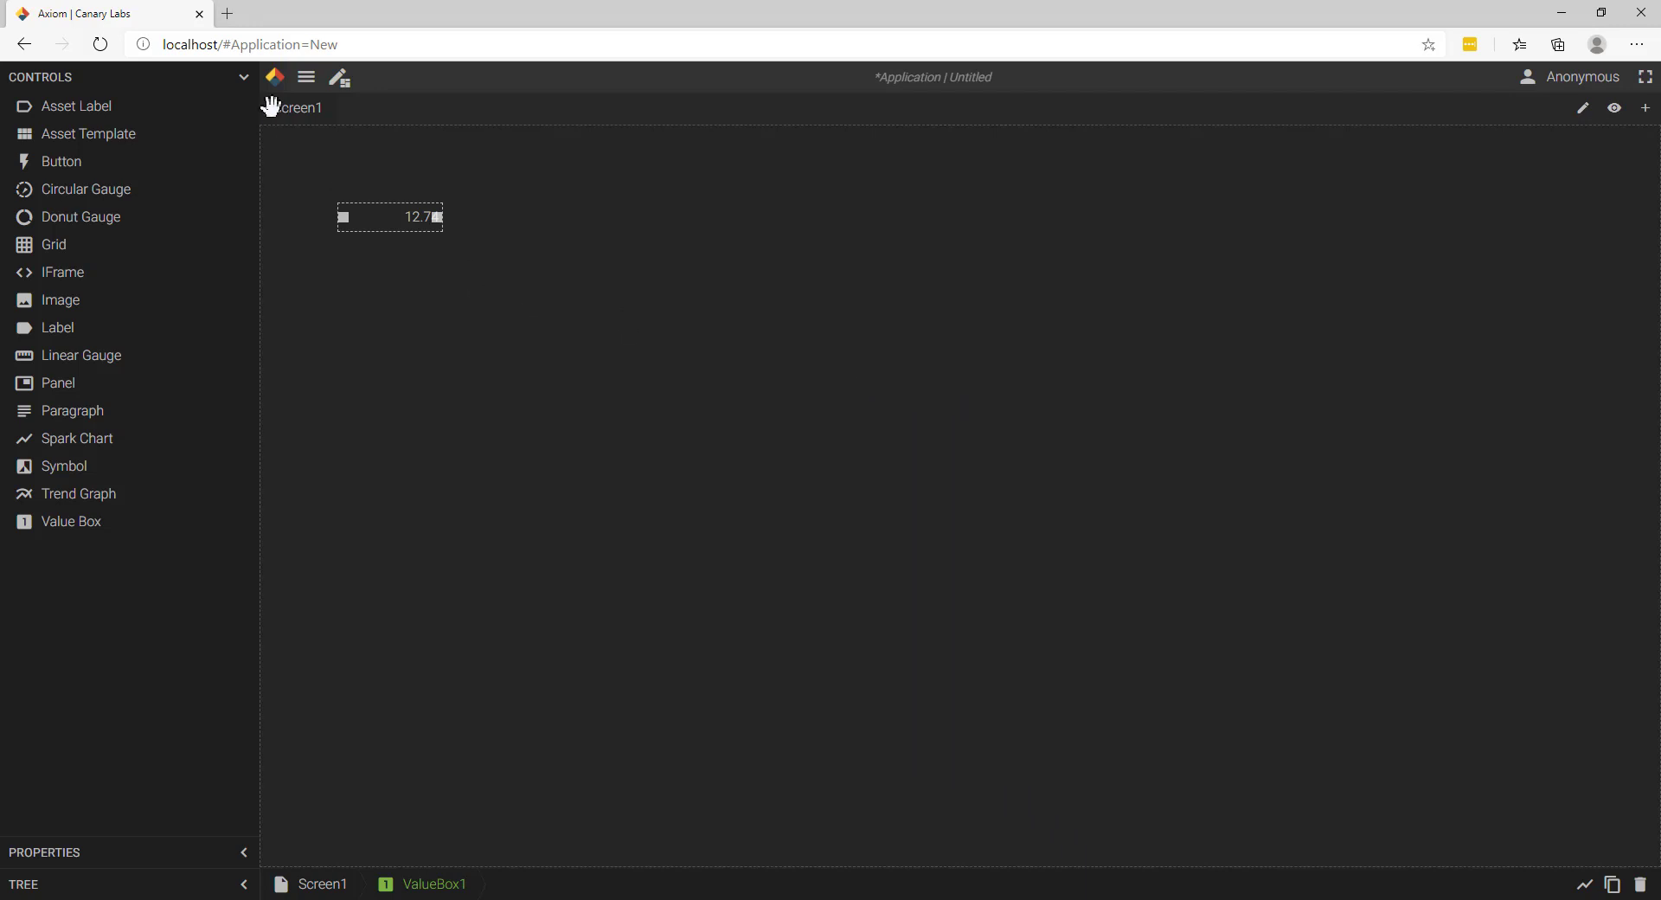
Step: Show the value box's properties and set its font size to Large
left_click(244, 78)
left_click(241, 111)
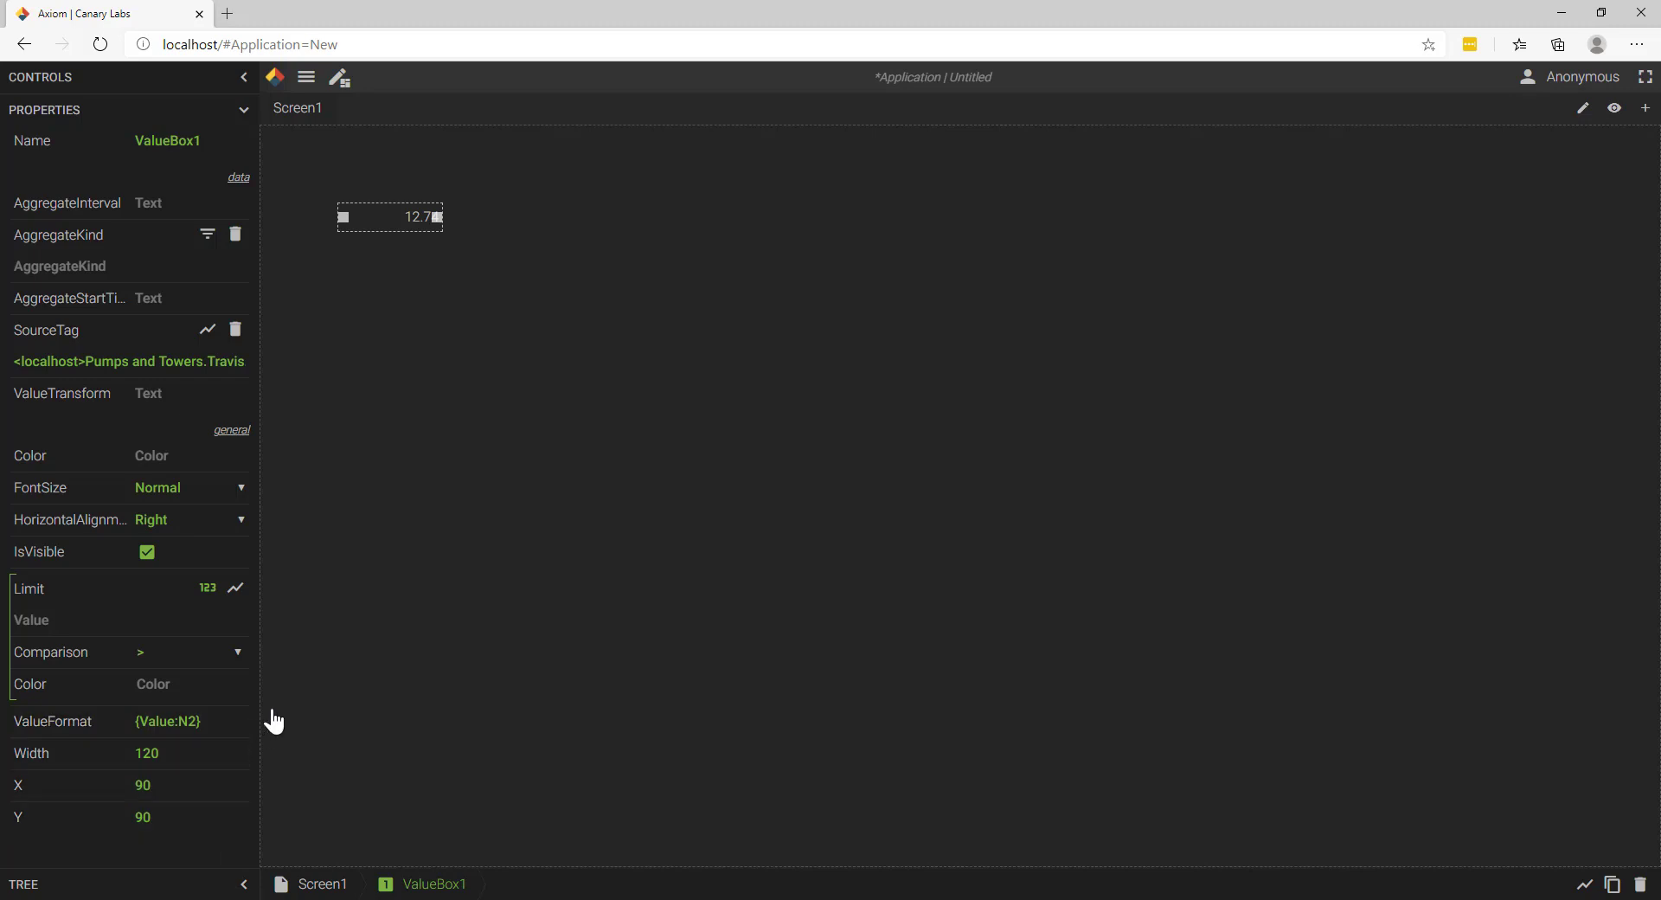
left_click(244, 495)
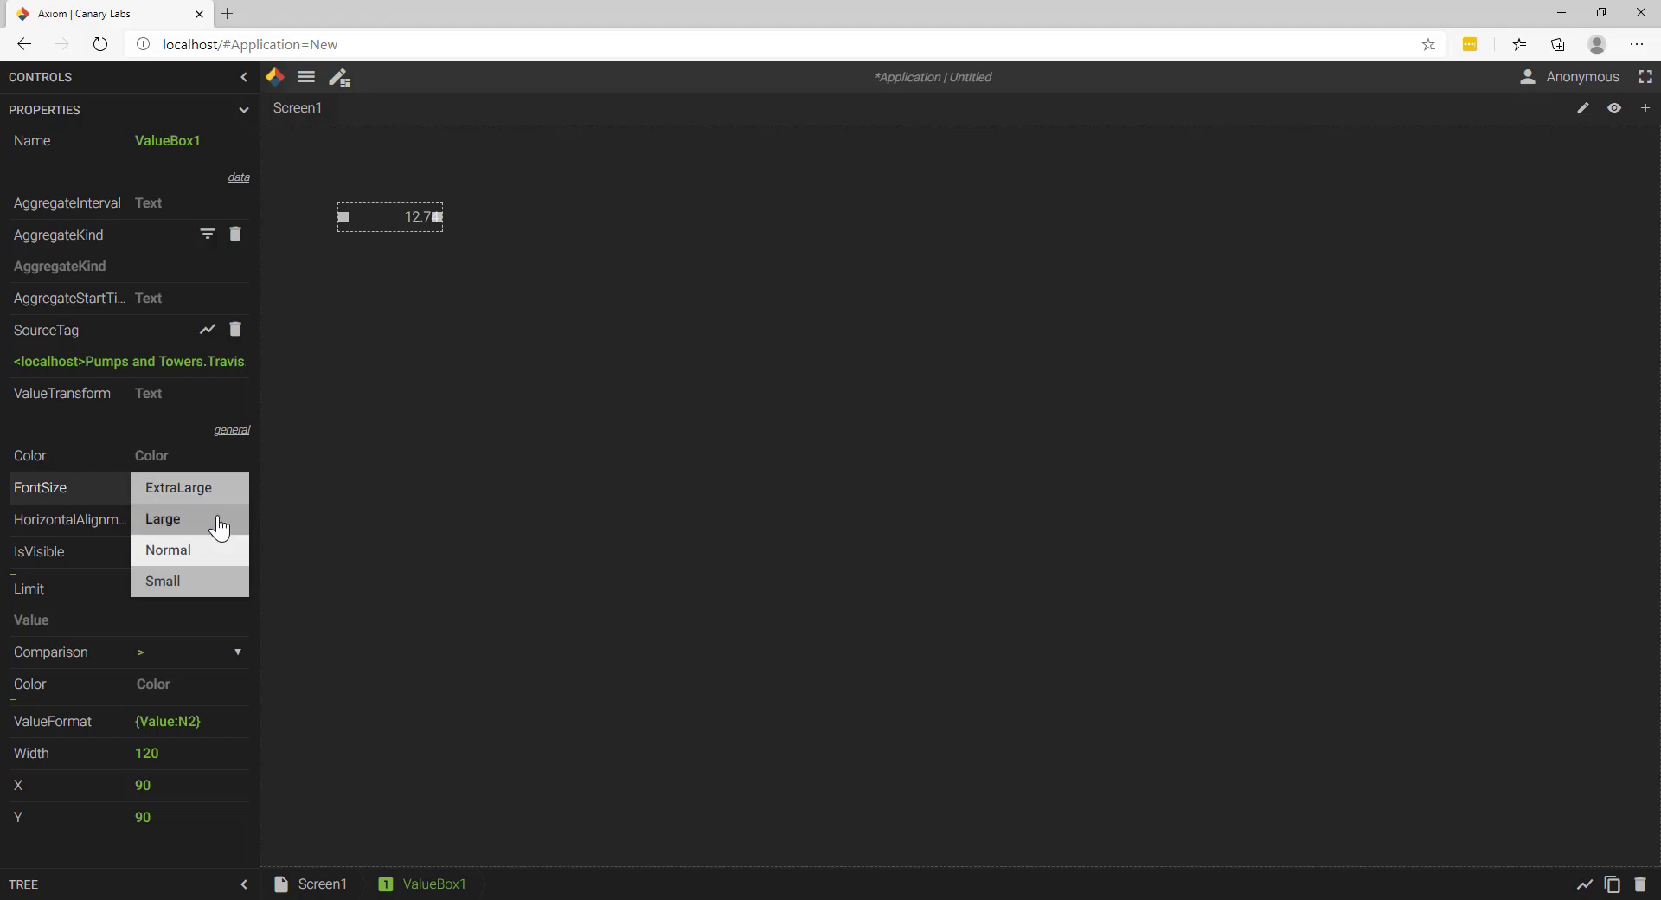
left_click(220, 527)
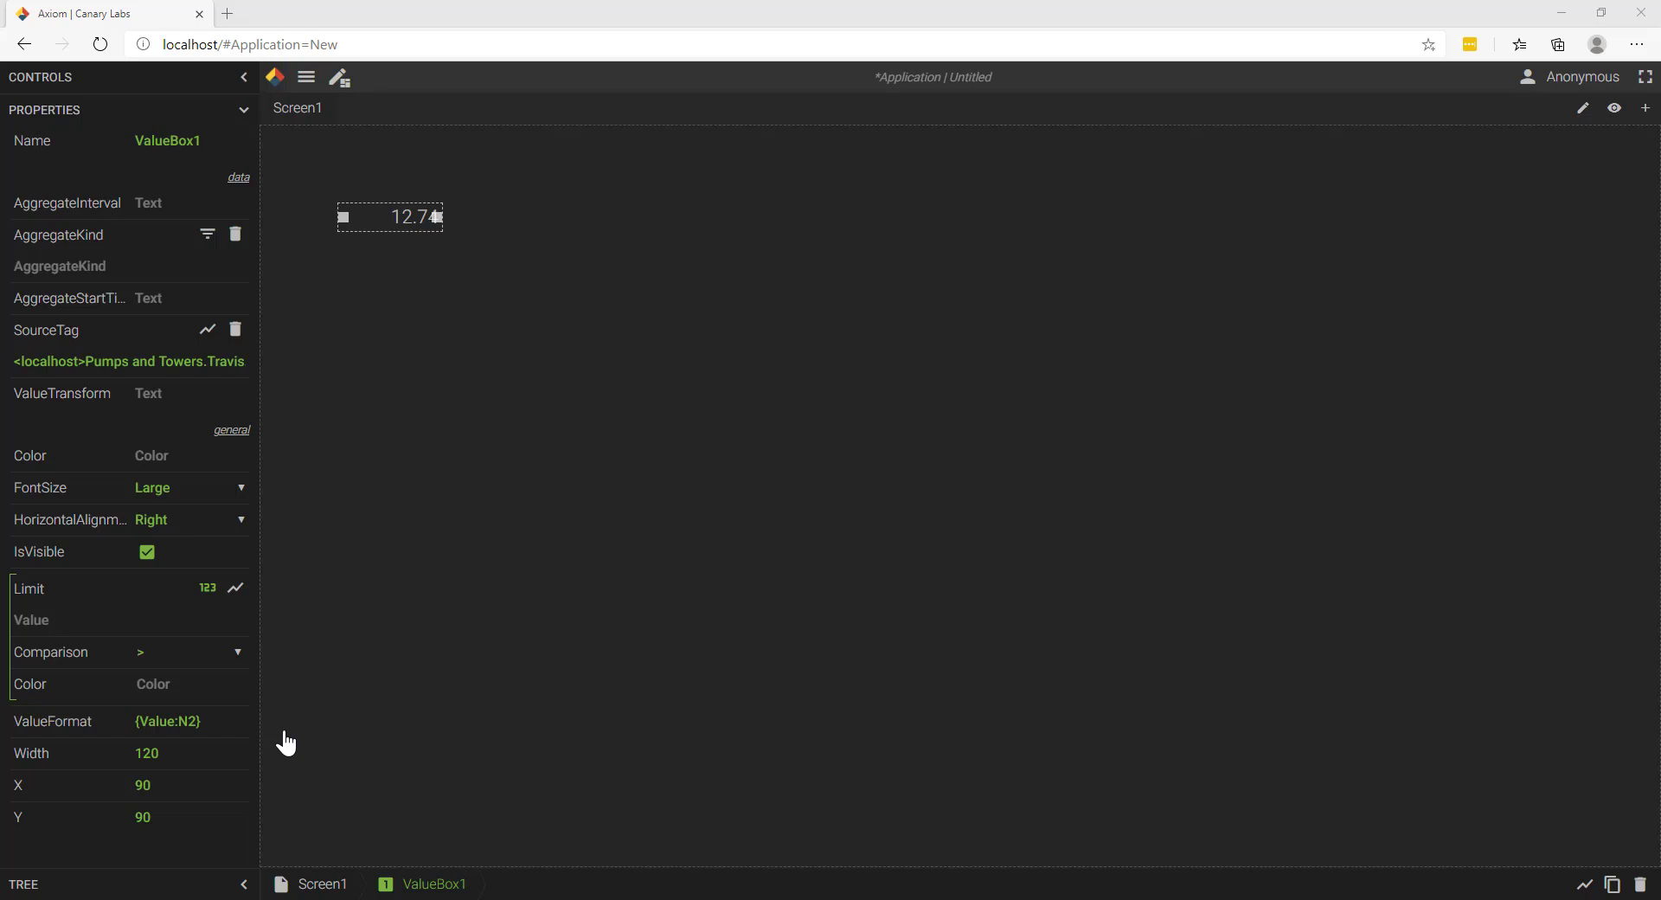
Step: Set the value box's value format to percent with two decimals, {Value:P2}, and apply it
left_click(190, 718)
key("BackSpace")
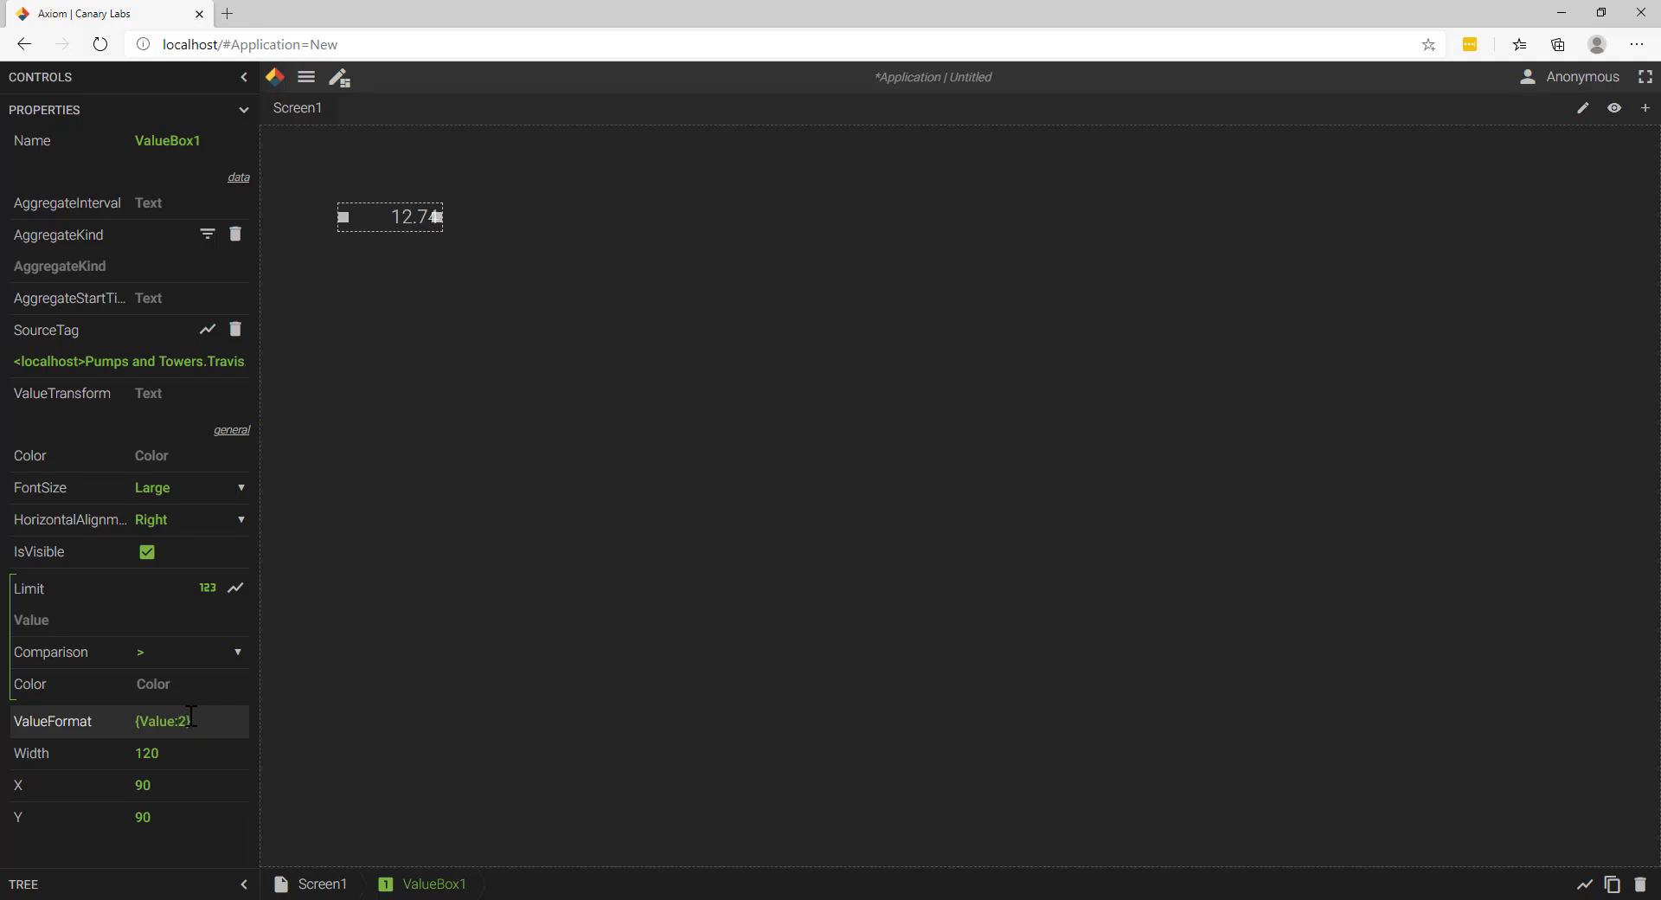
type("P")
left_click(484, 680)
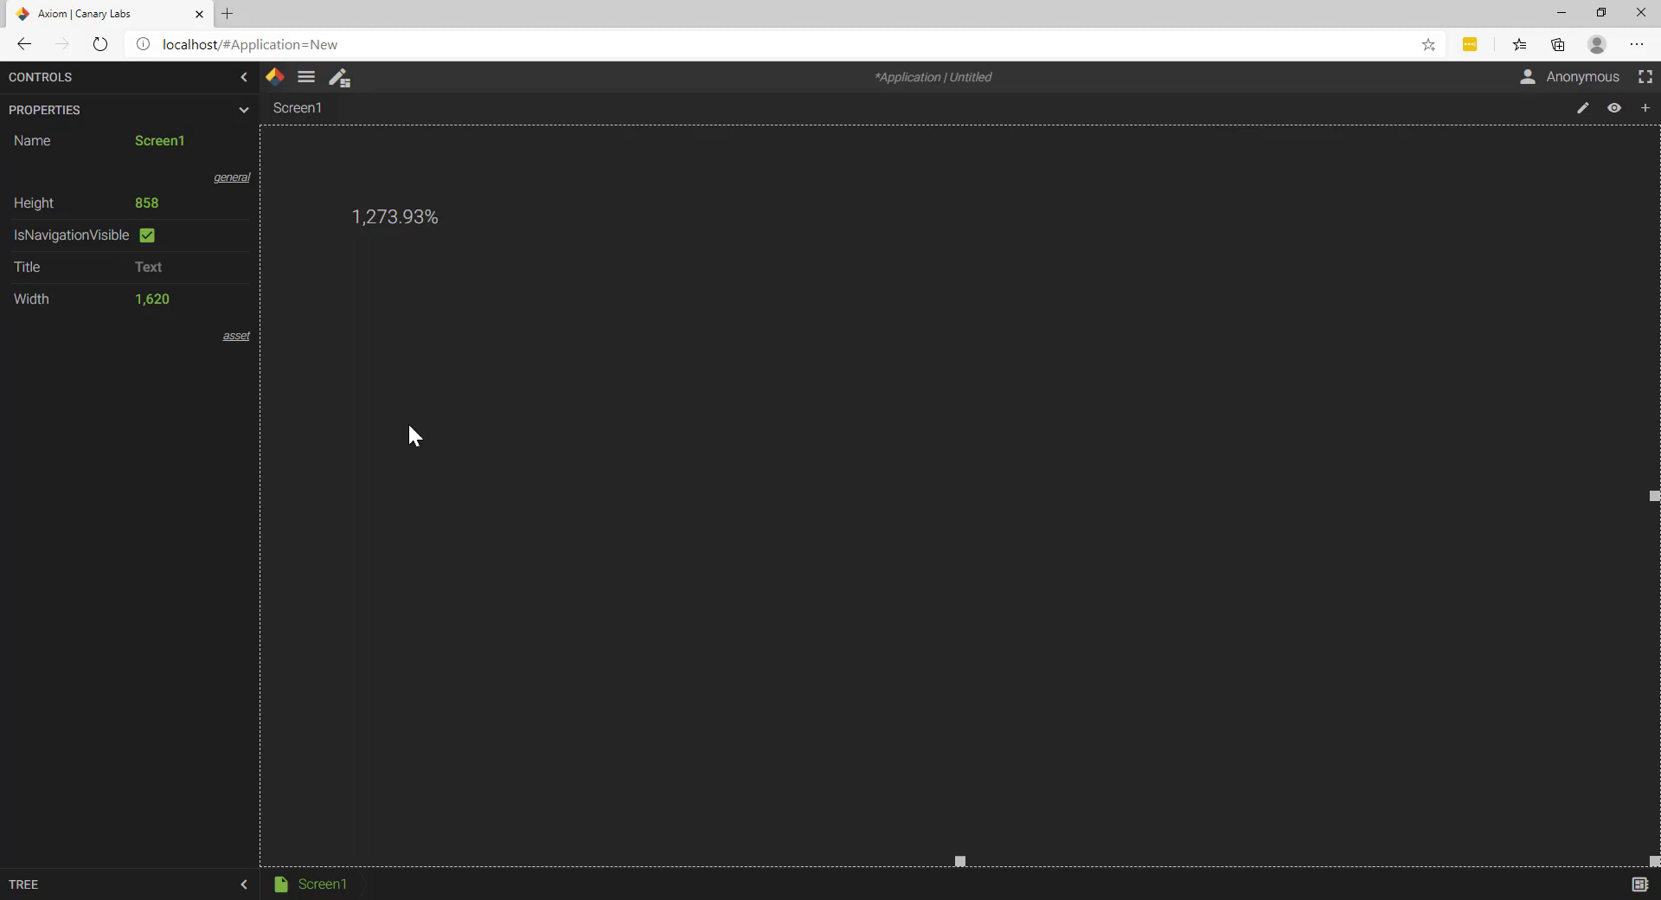
Step: Change the value box's value format to currency with two decimals, {Value:C2}
left_click(423, 227)
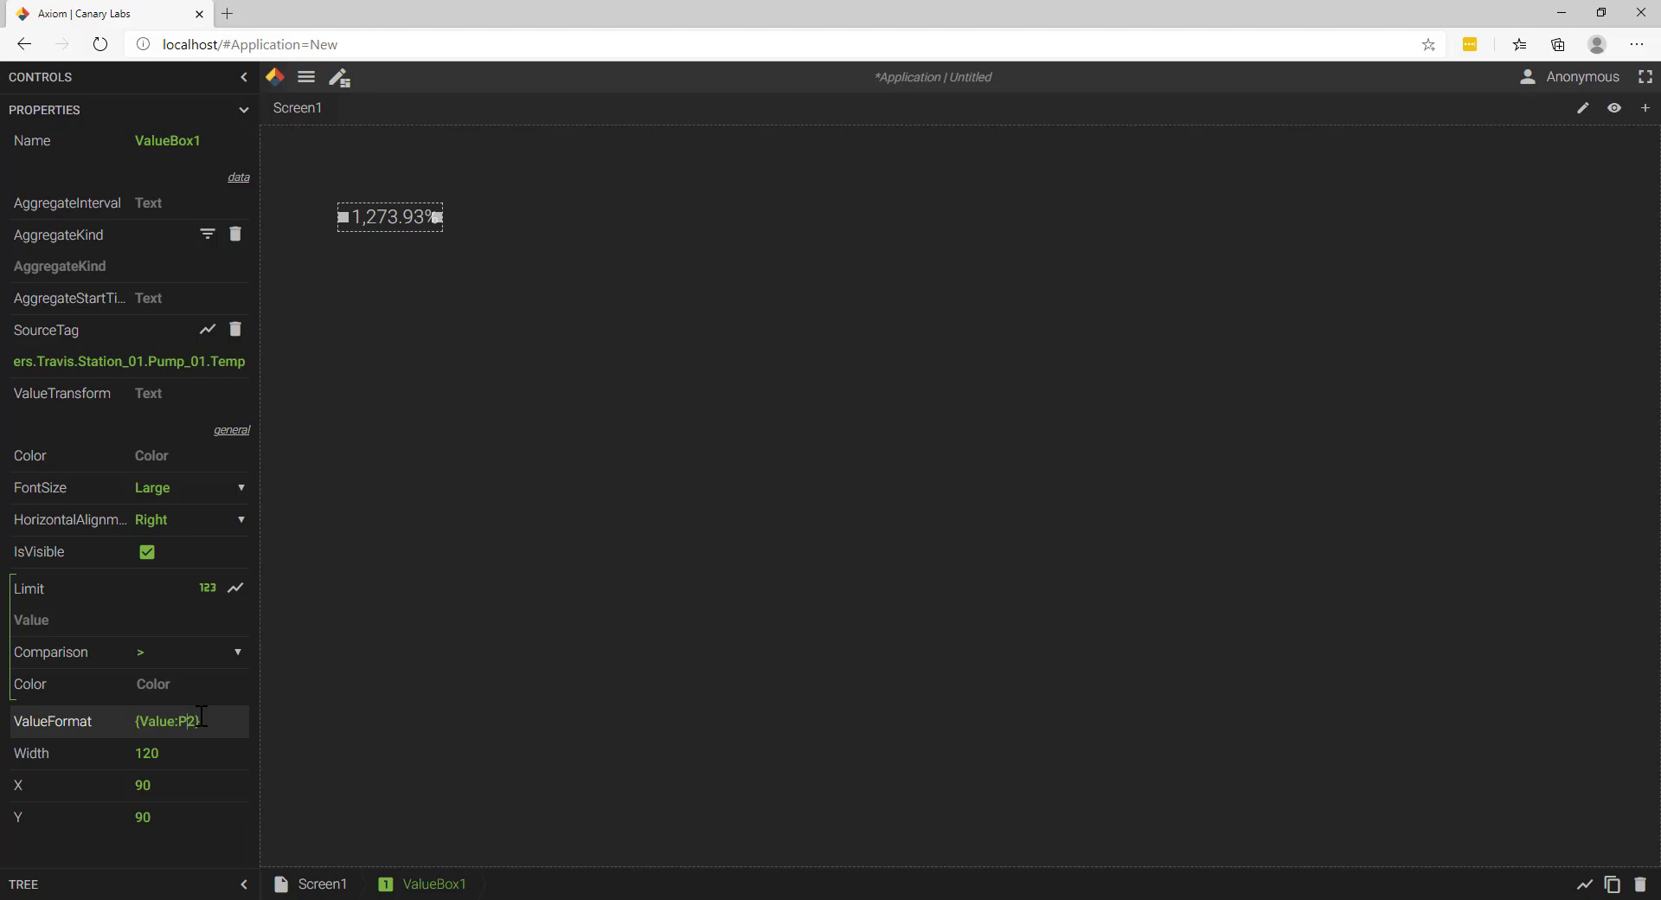
key("BackSpace")
type("C")
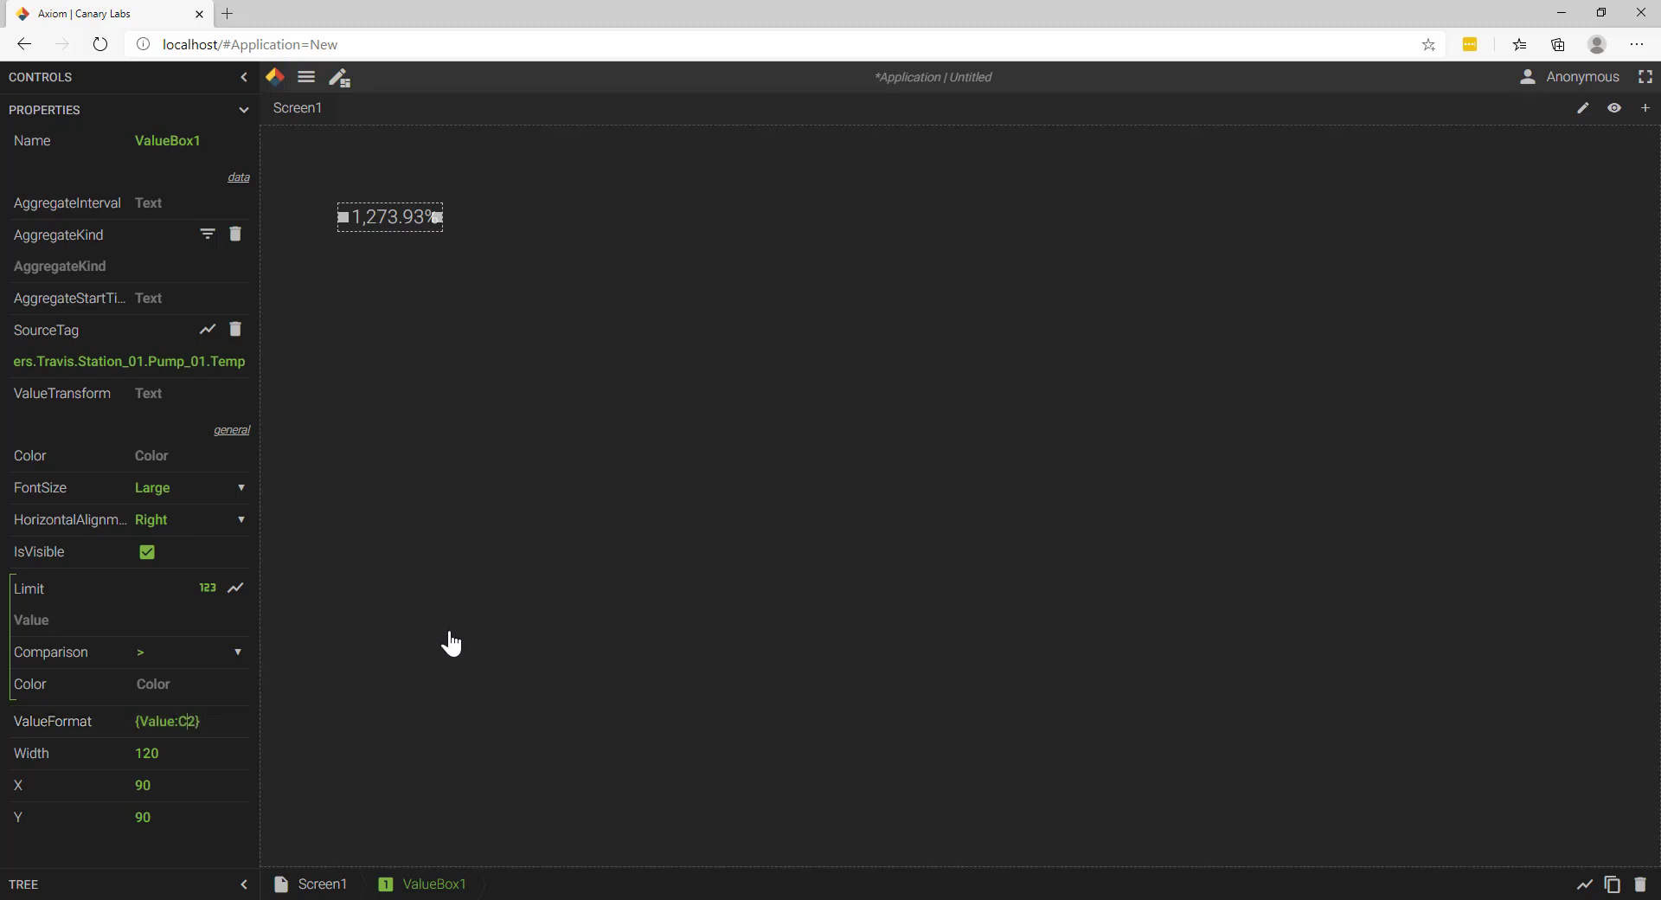
left_click(450, 642)
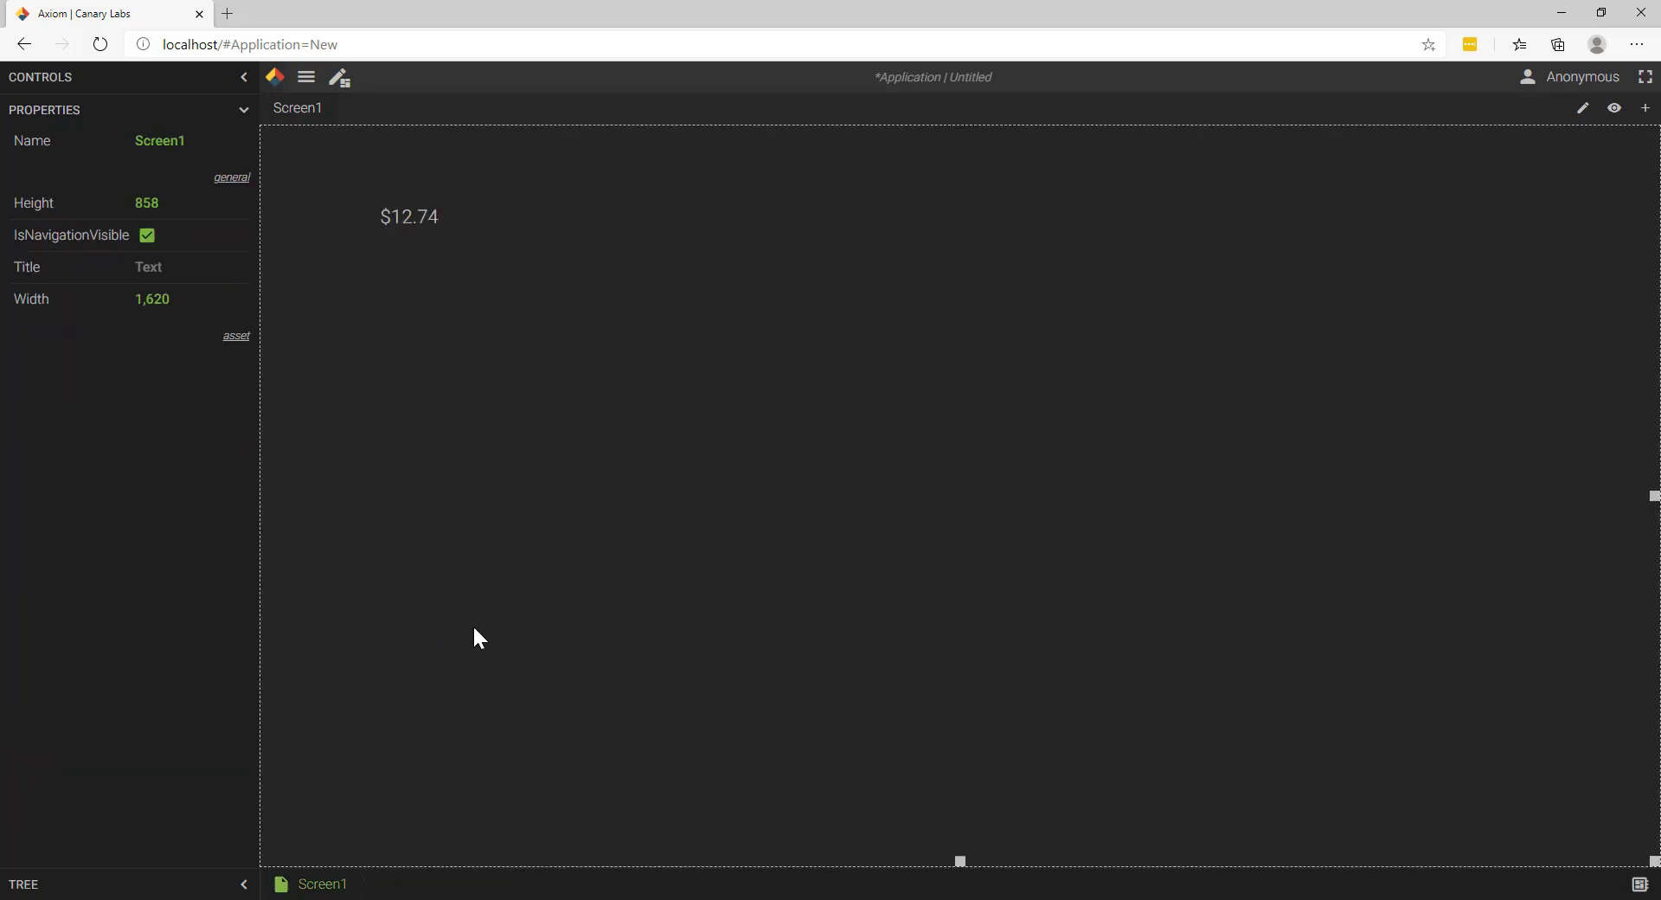
Step: Change the value box's value format to lowercase scientific notation with two decimals, {Value:e2}
left_click(435, 232)
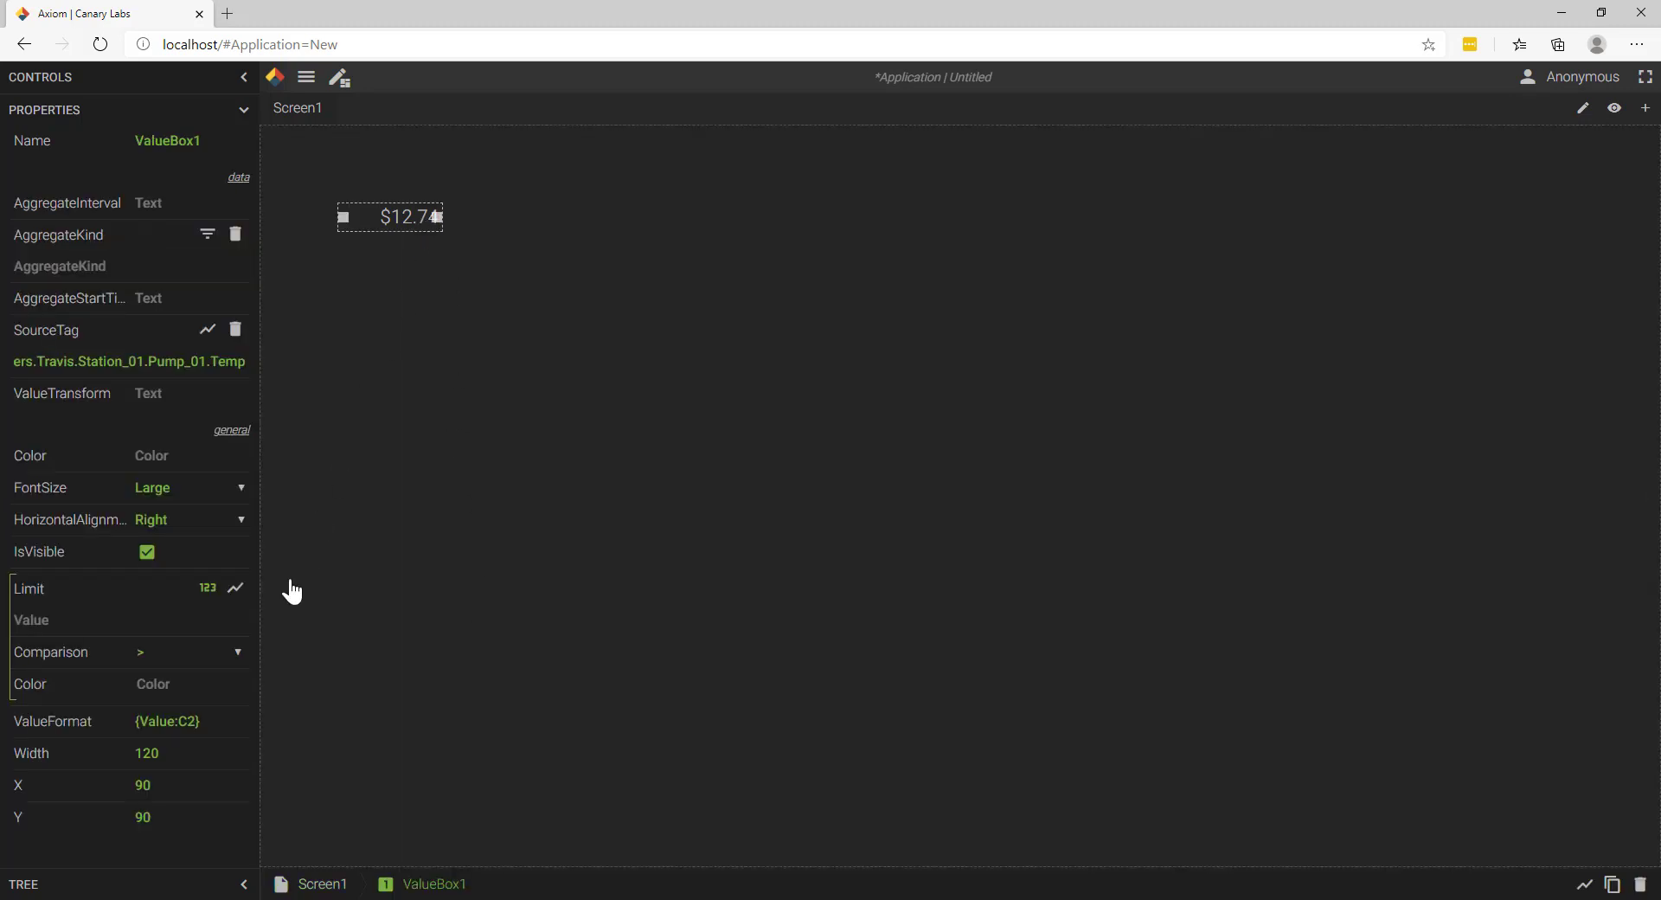
left_click(187, 721)
key("BackSpace")
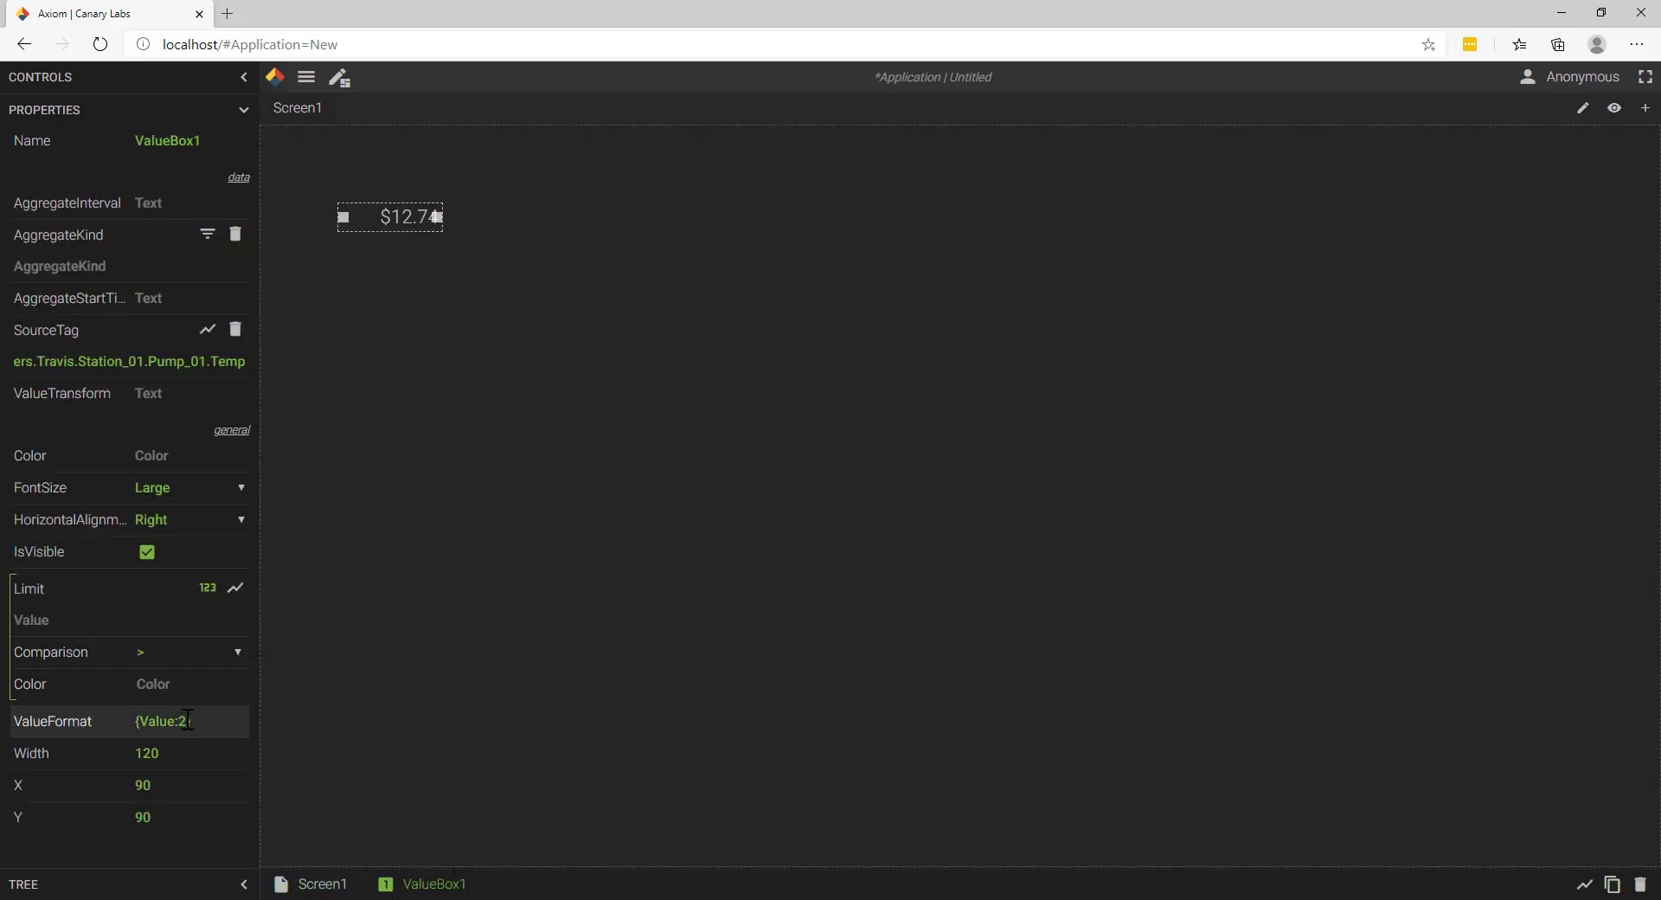
type("E")
key("BackSpace")
type("e")
left_click(322, 707)
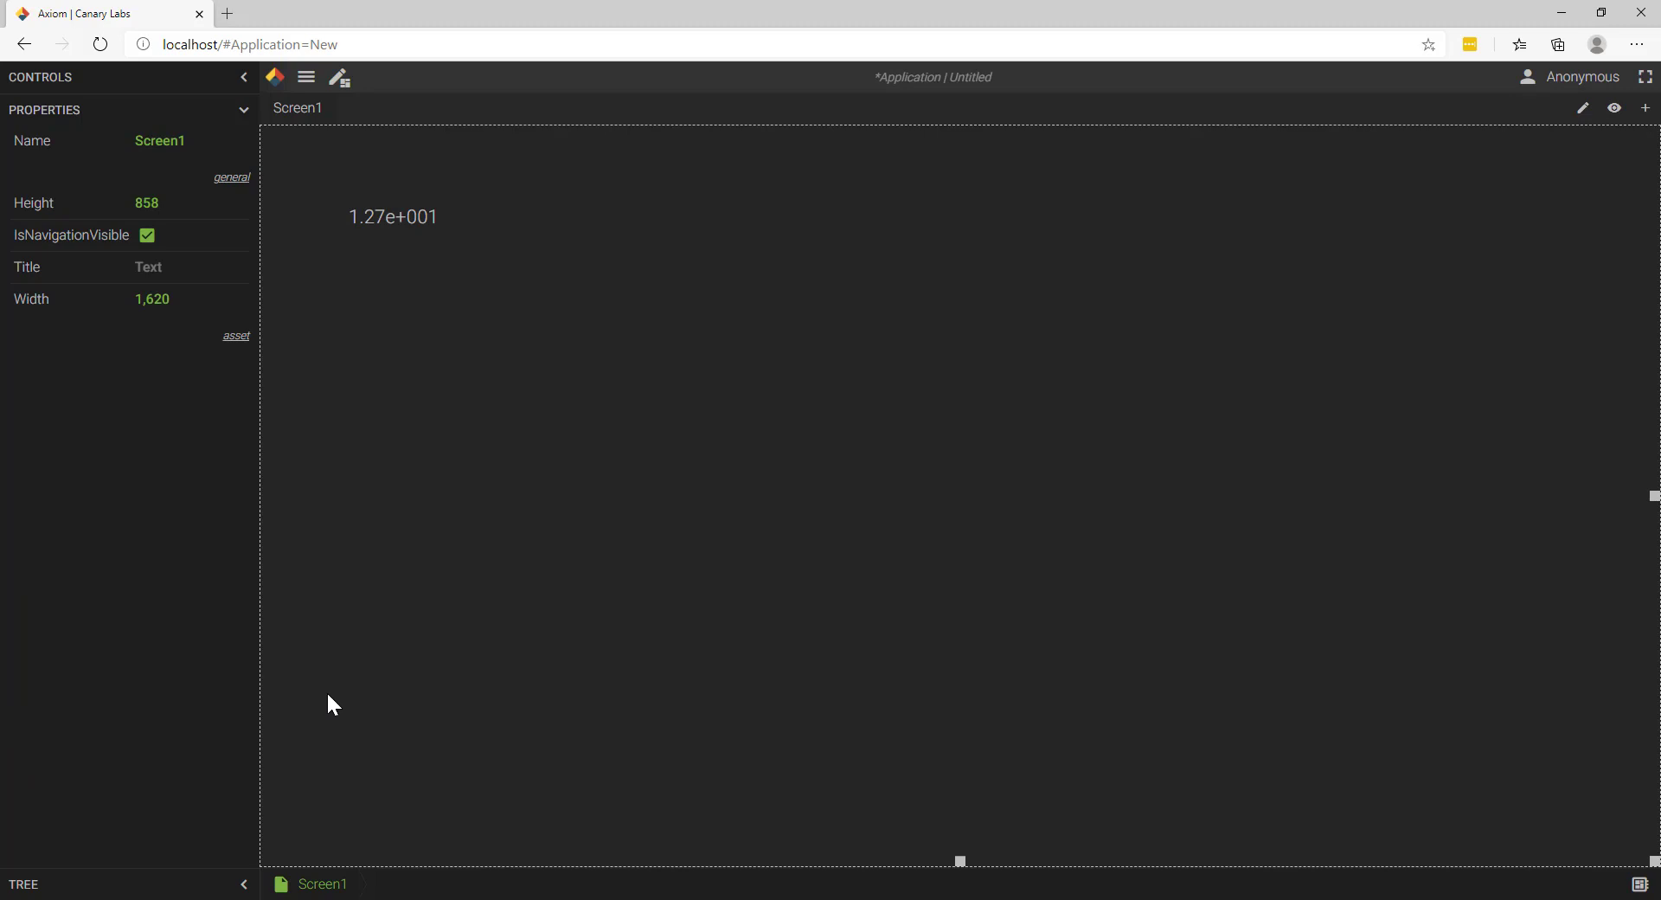
Step: Change the value box's value format to the general format with two significant digits, {Value:G2}
left_click(410, 208)
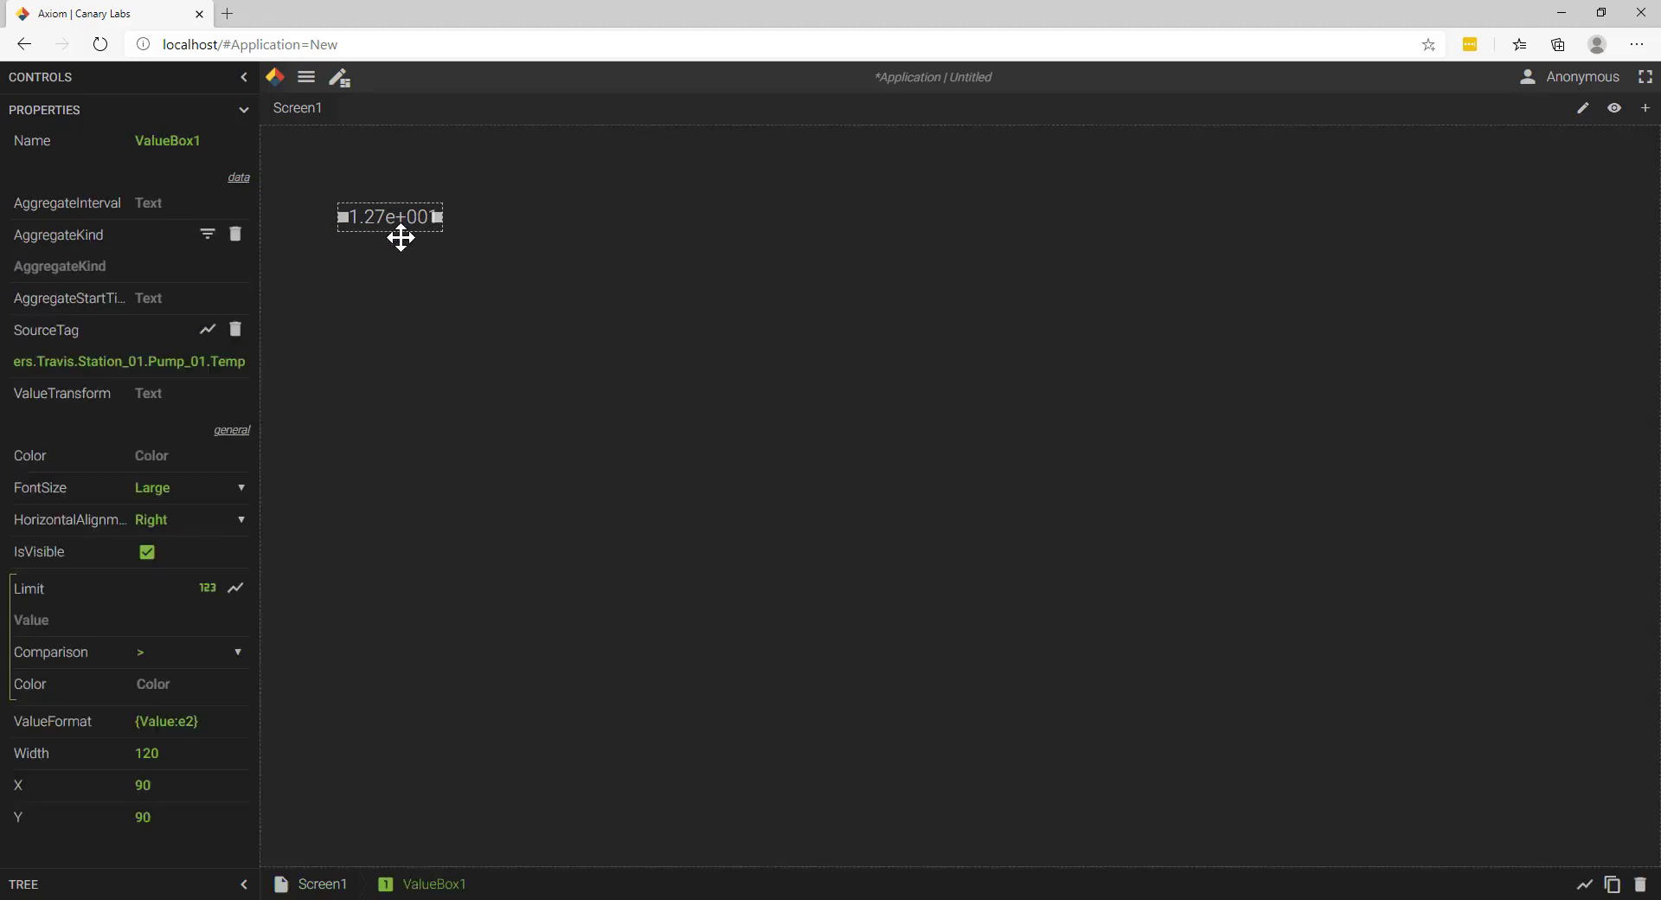
left_click(191, 722)
key("BackSpace")
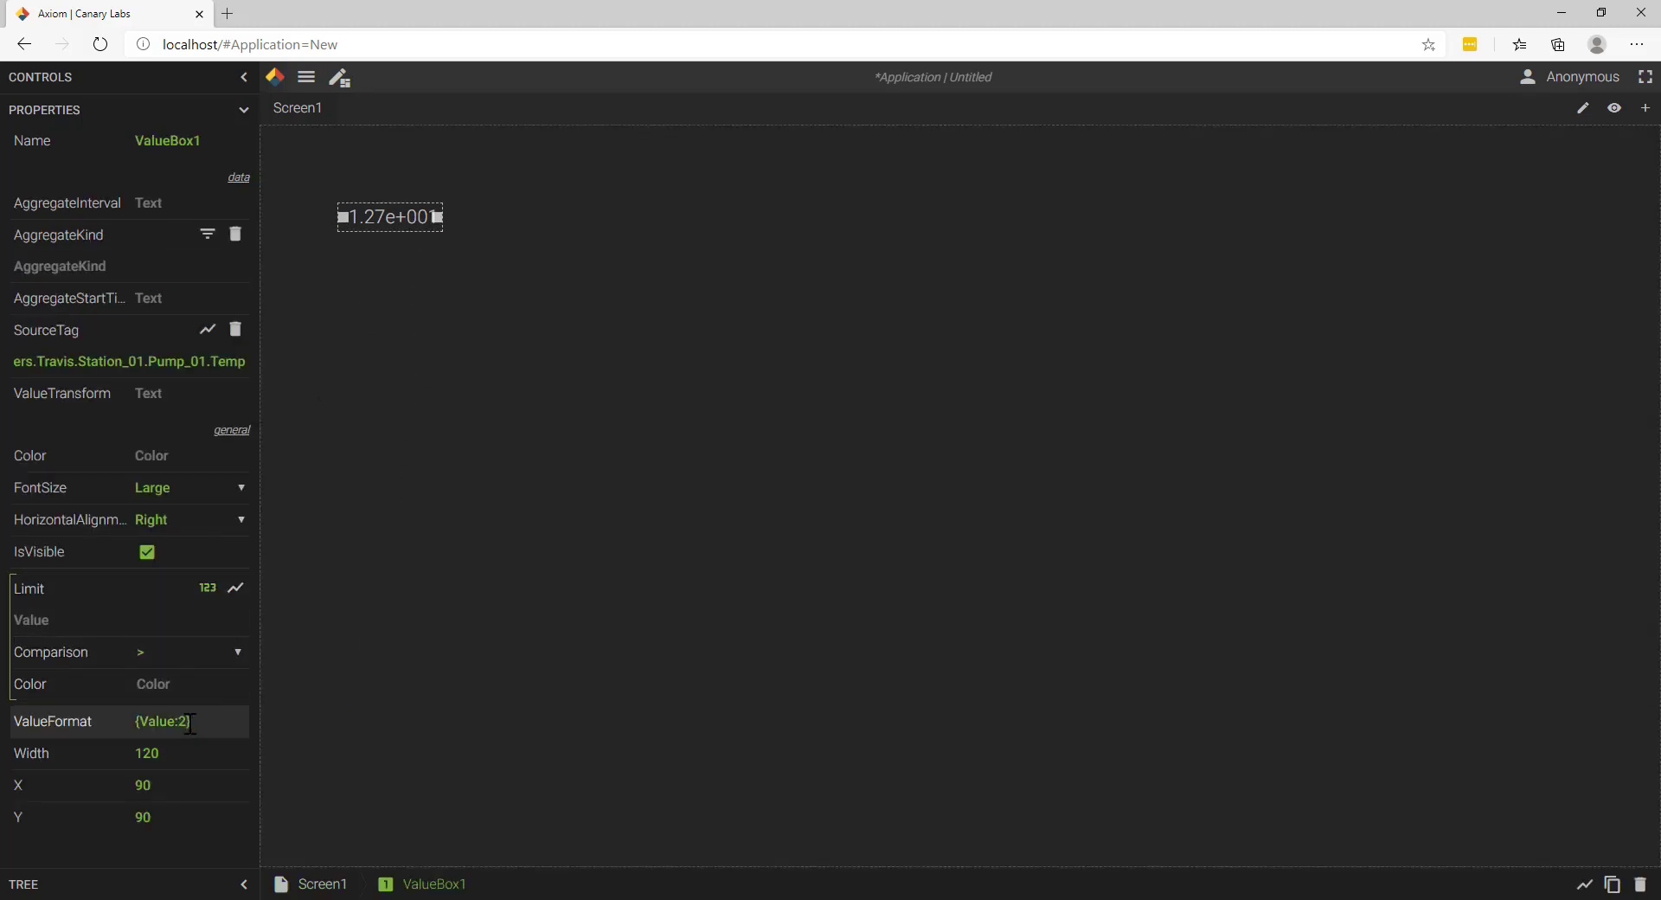
type("G")
left_click(603, 681)
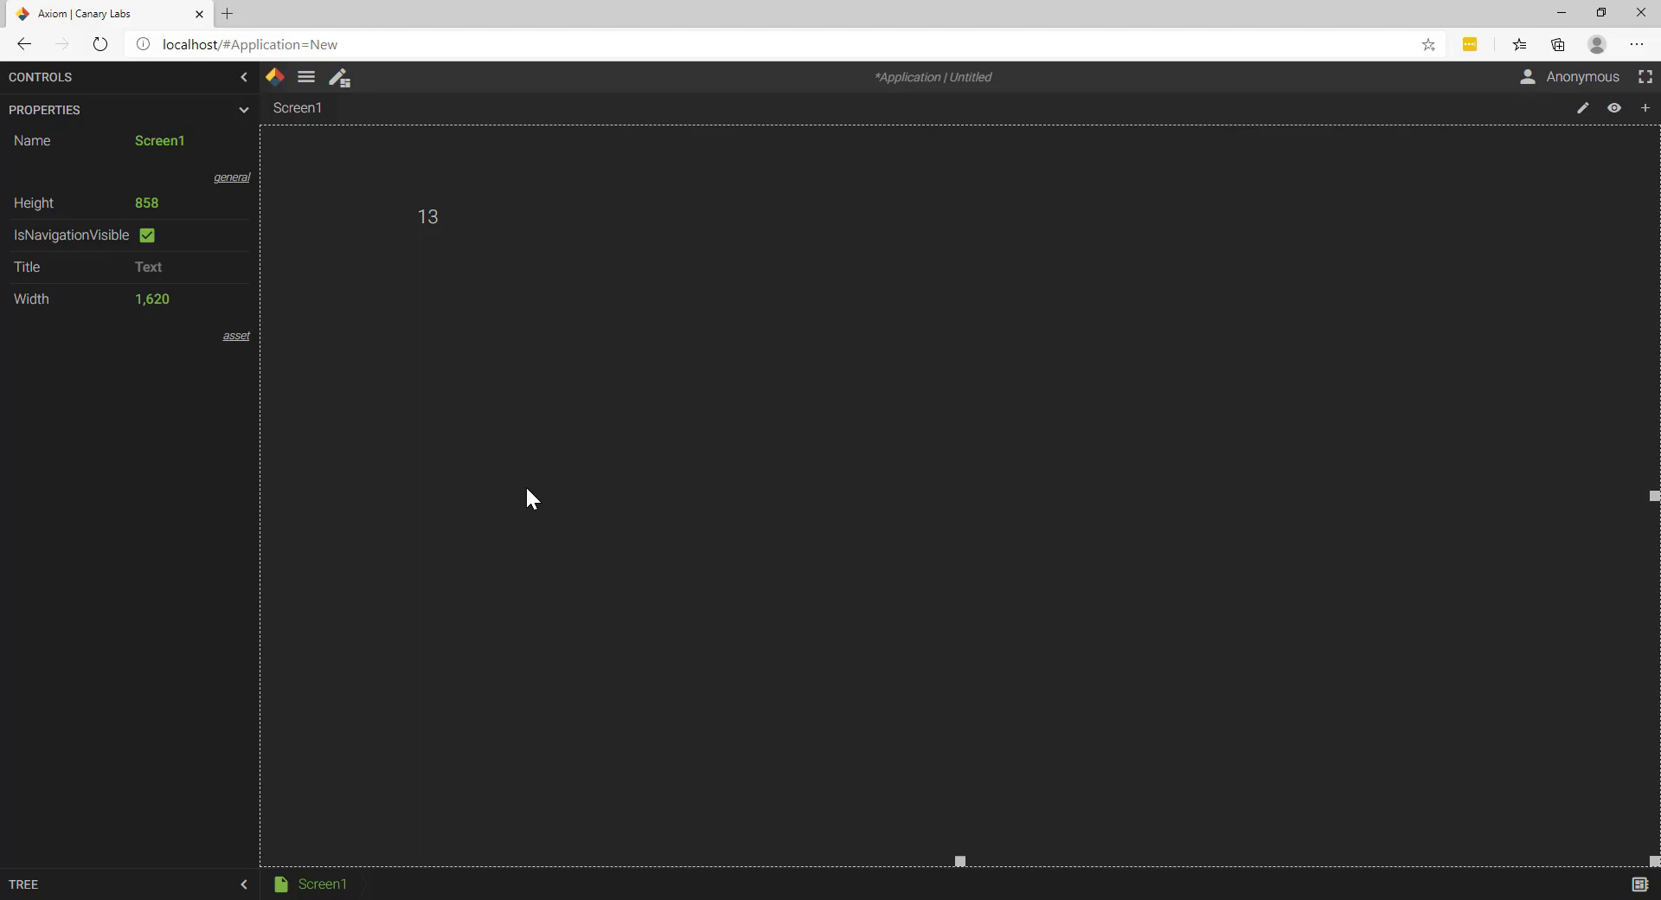
Step: Look over the list of built-in tutorials and close it
left_click(305, 82)
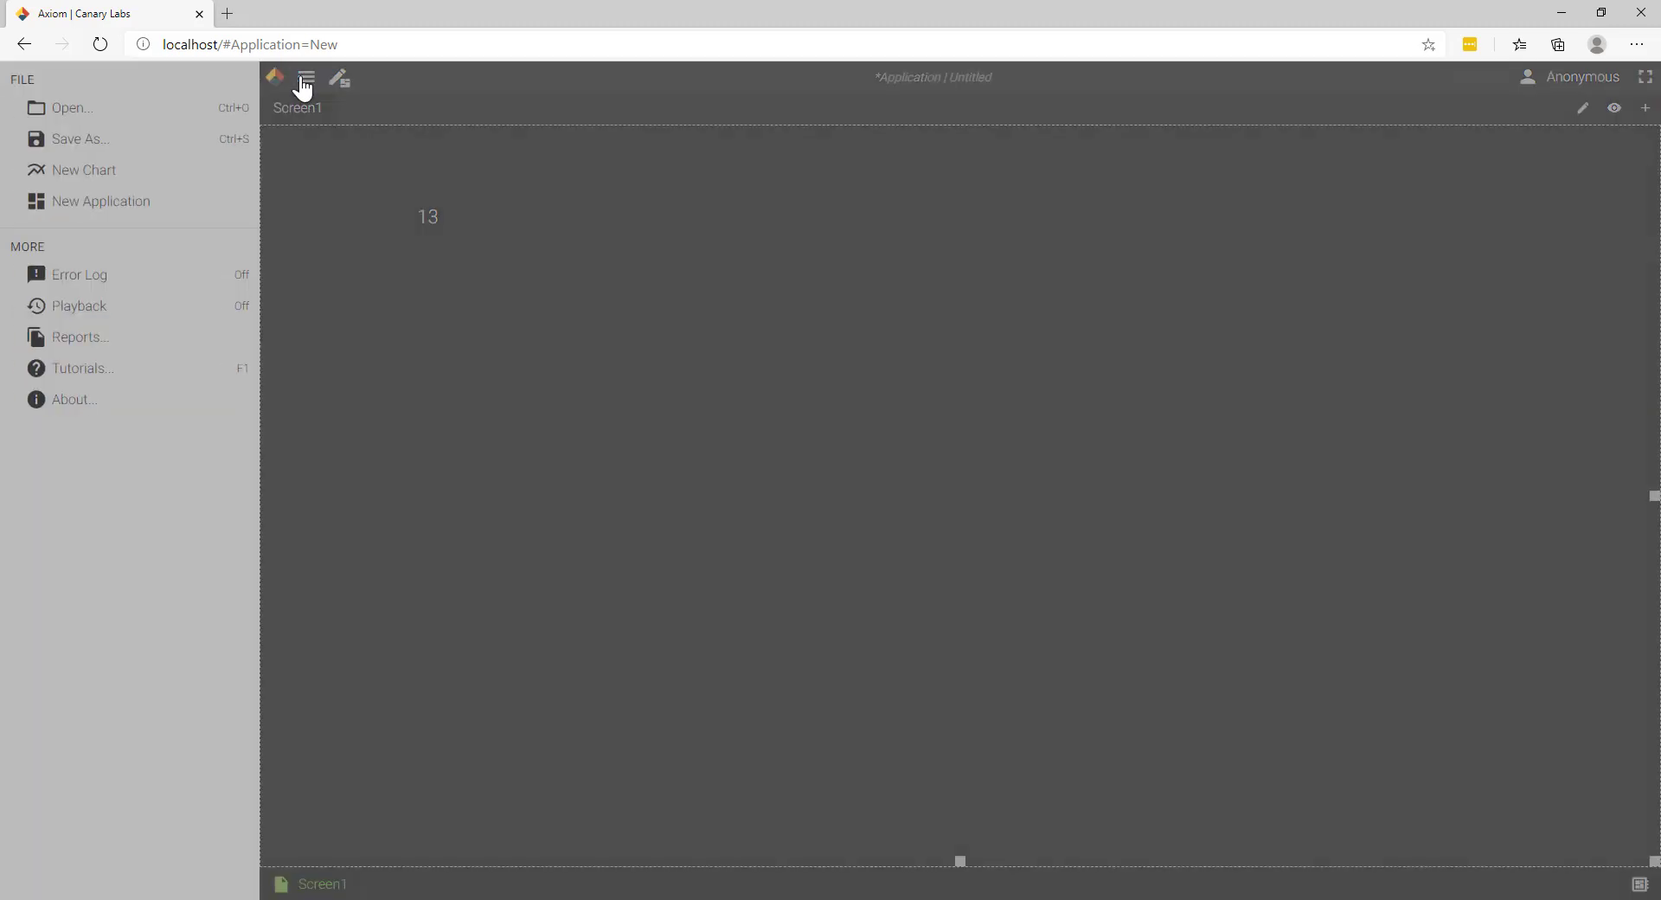
left_click(147, 379)
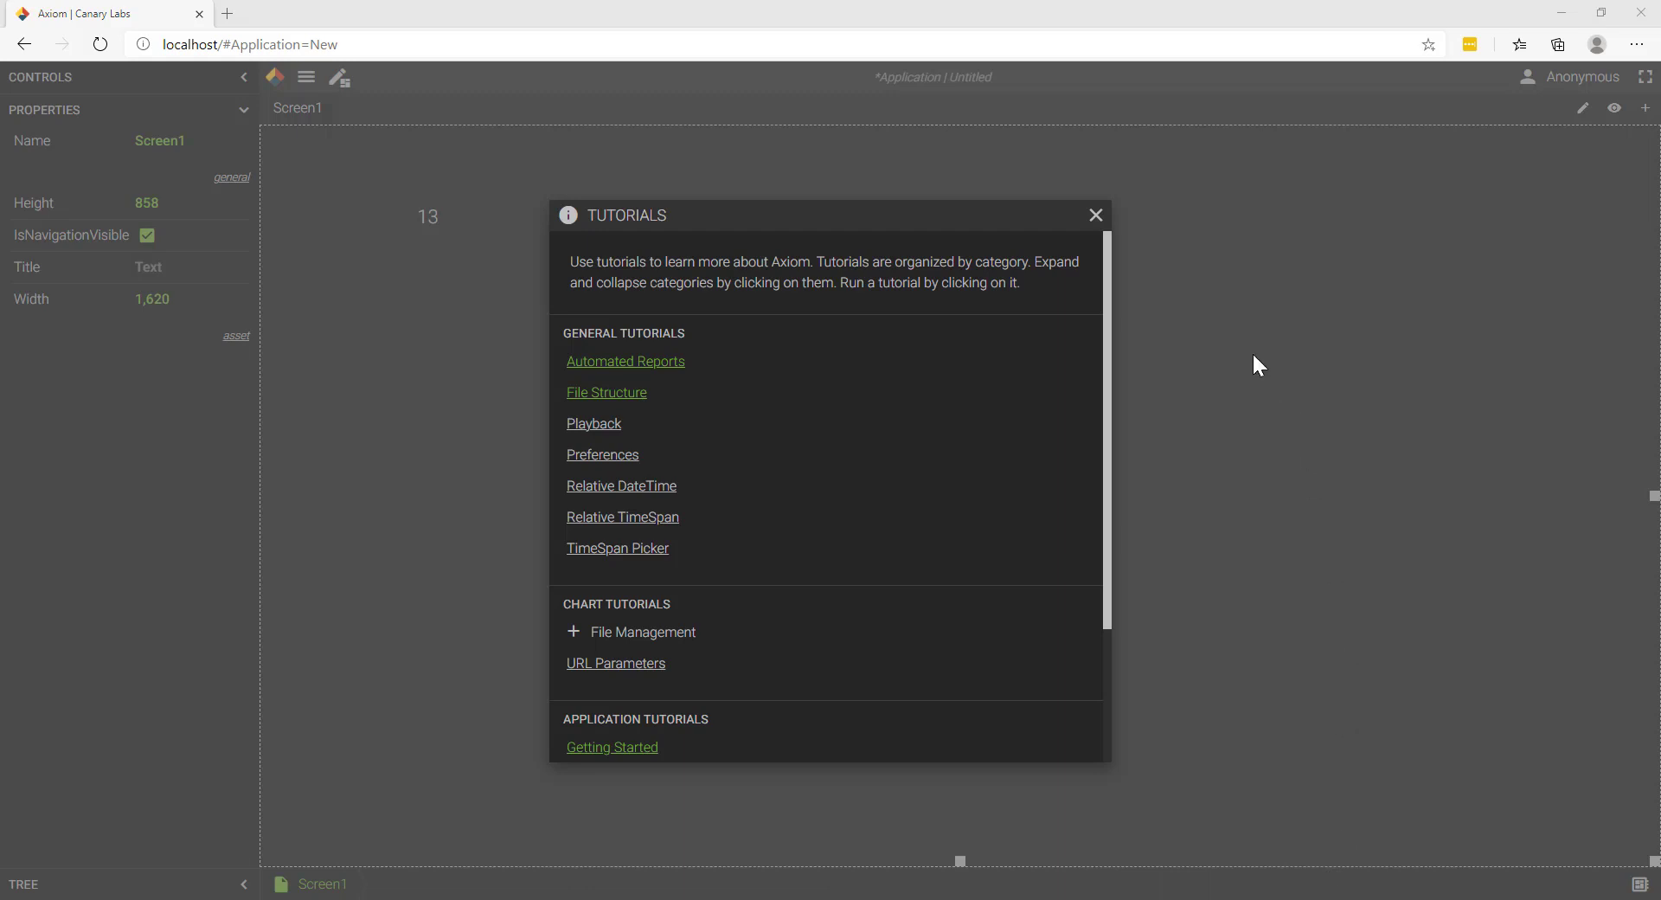
left_click(1098, 218)
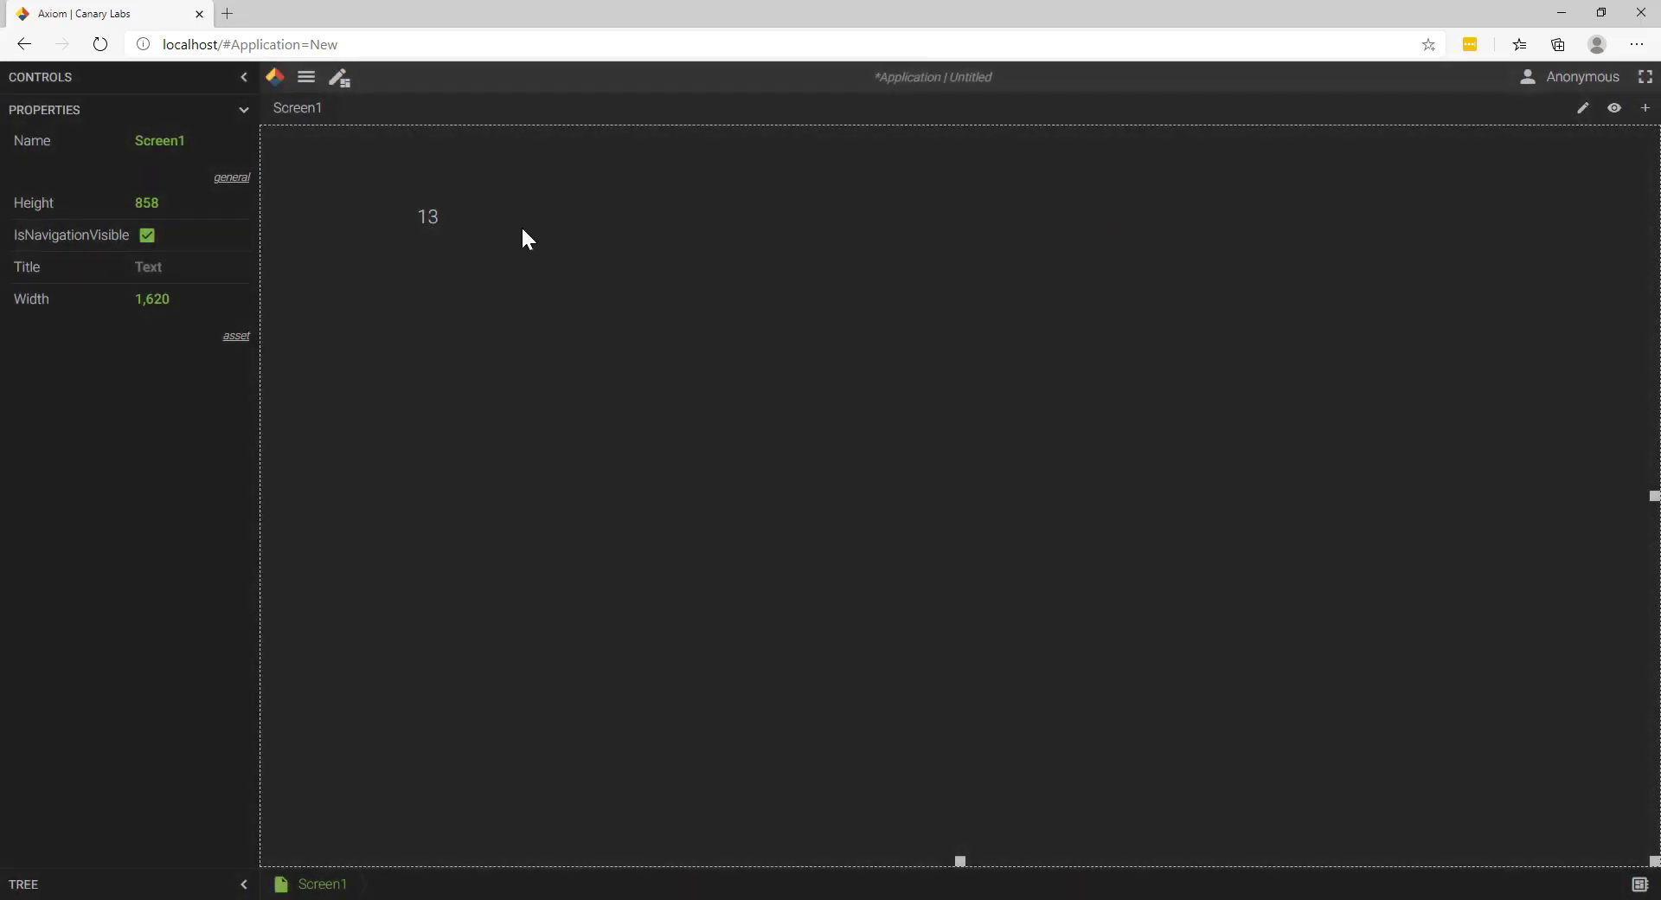
Step: Change the value box's value format to a number with four decimals, {Value:N4}
left_click(435, 220)
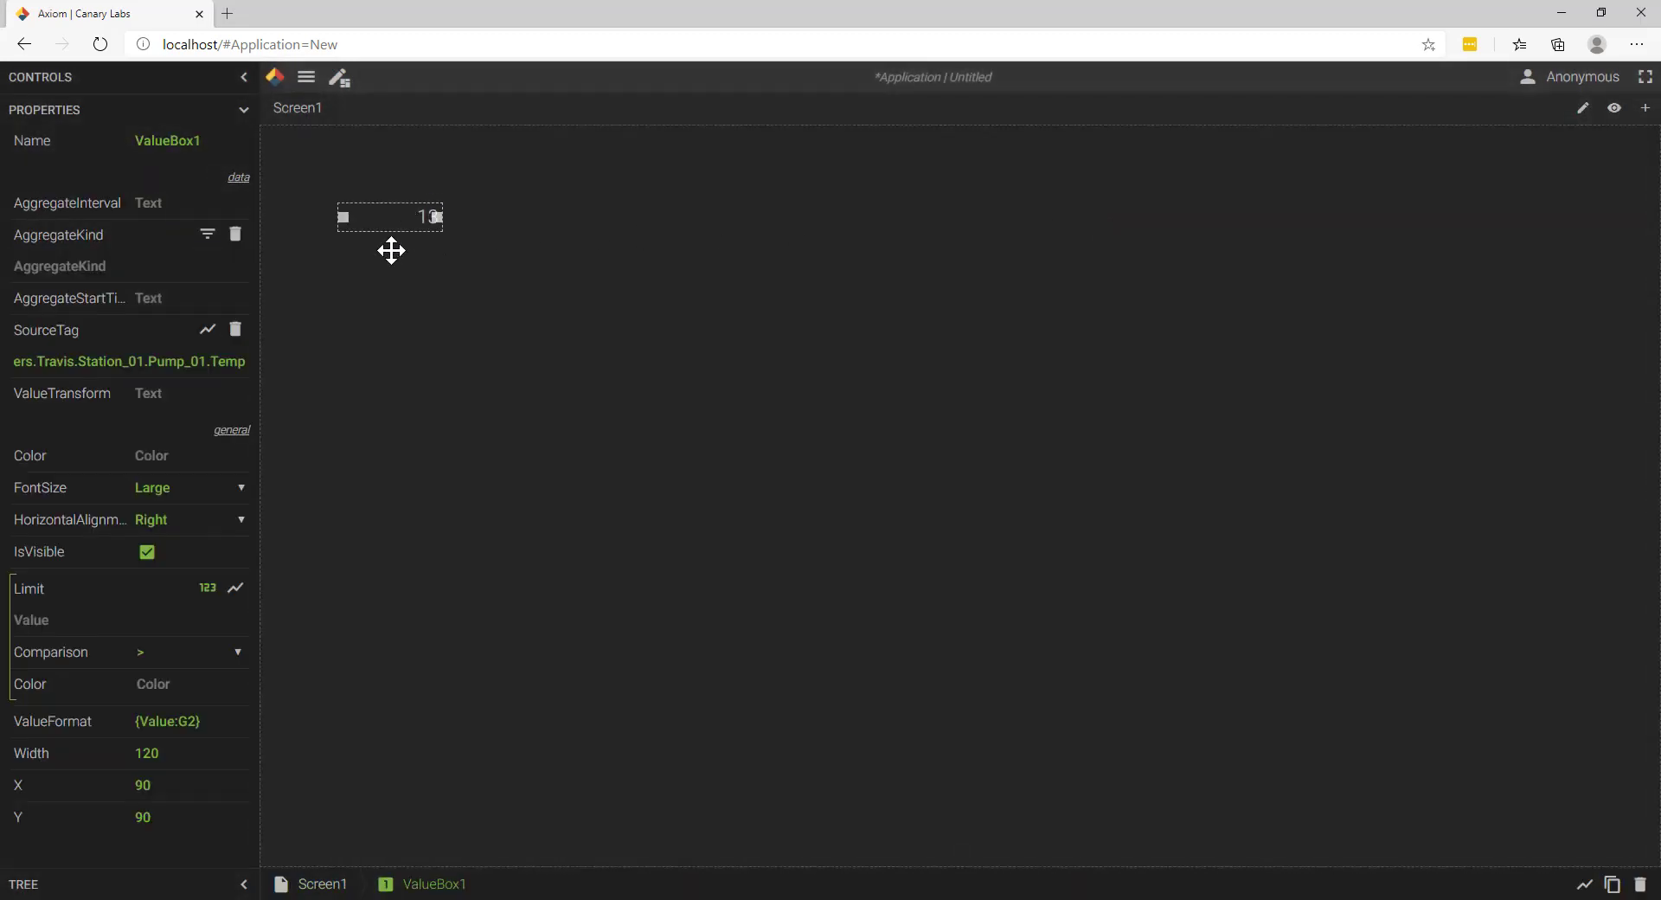
left_click(191, 720)
key("BackSpace")
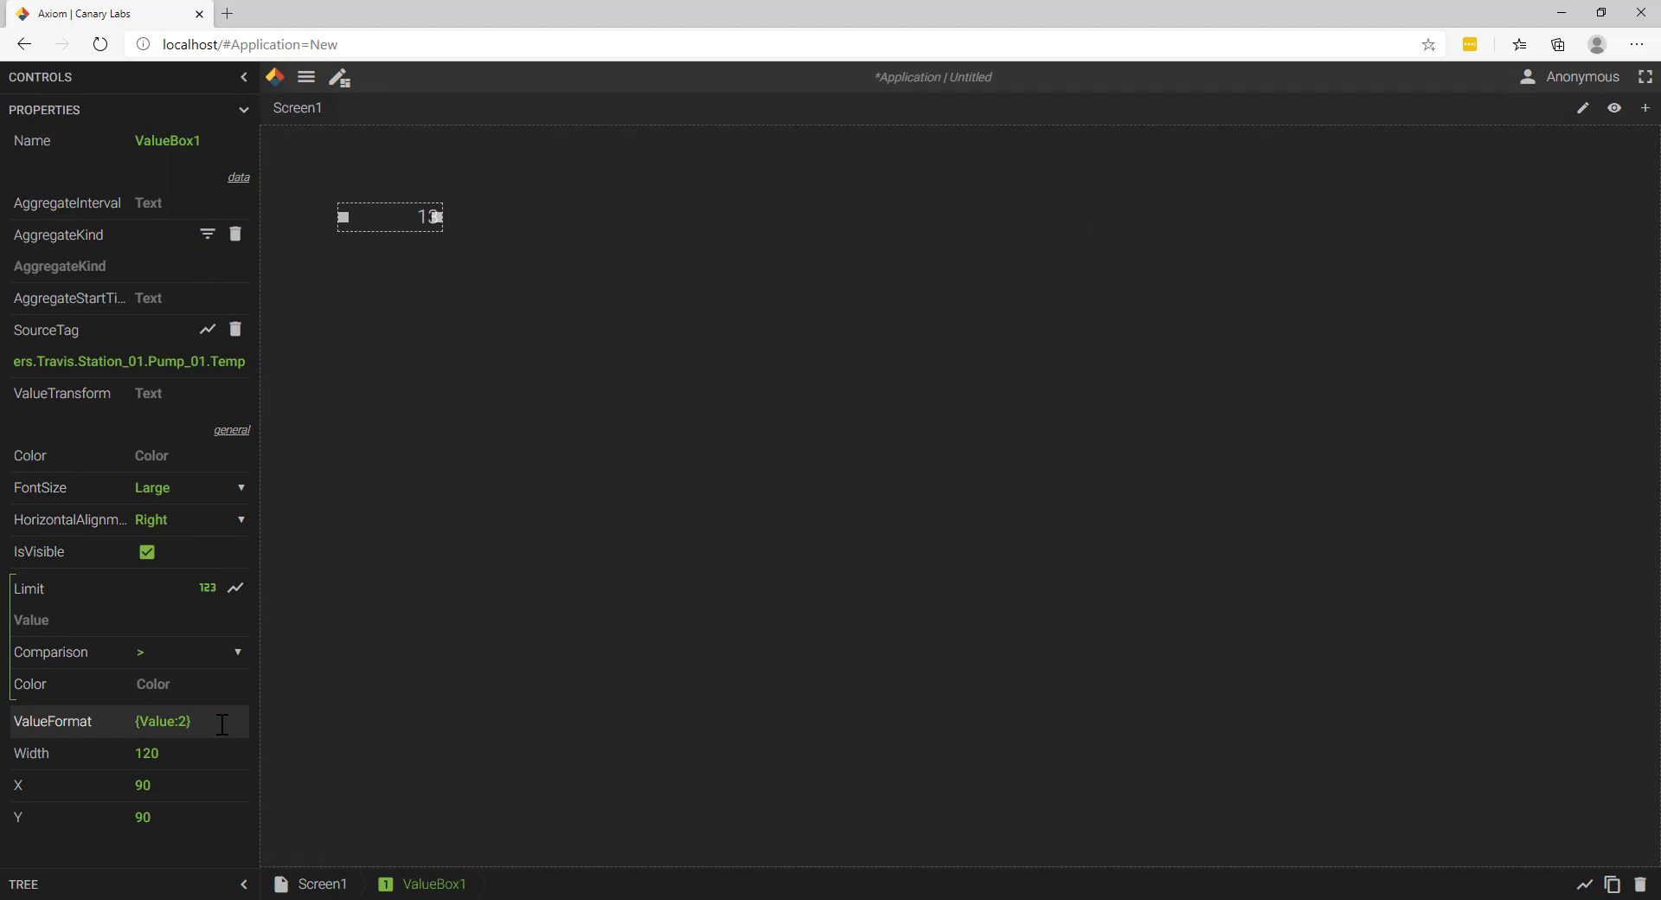
type("N")
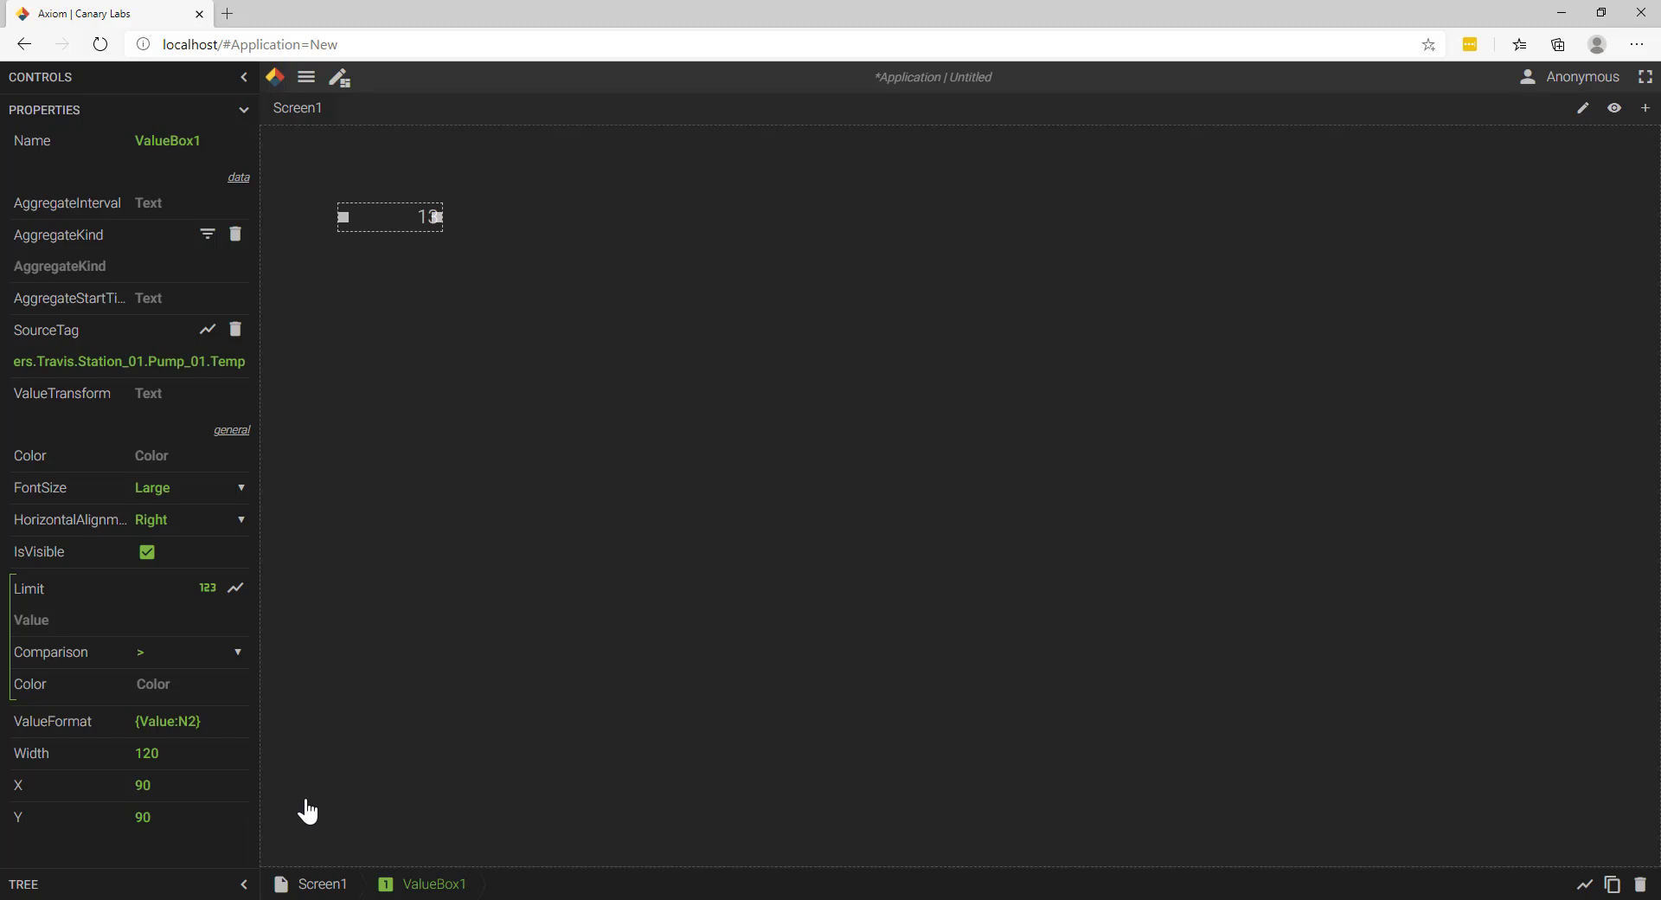
key("BackSpace")
type("4")
left_click(509, 579)
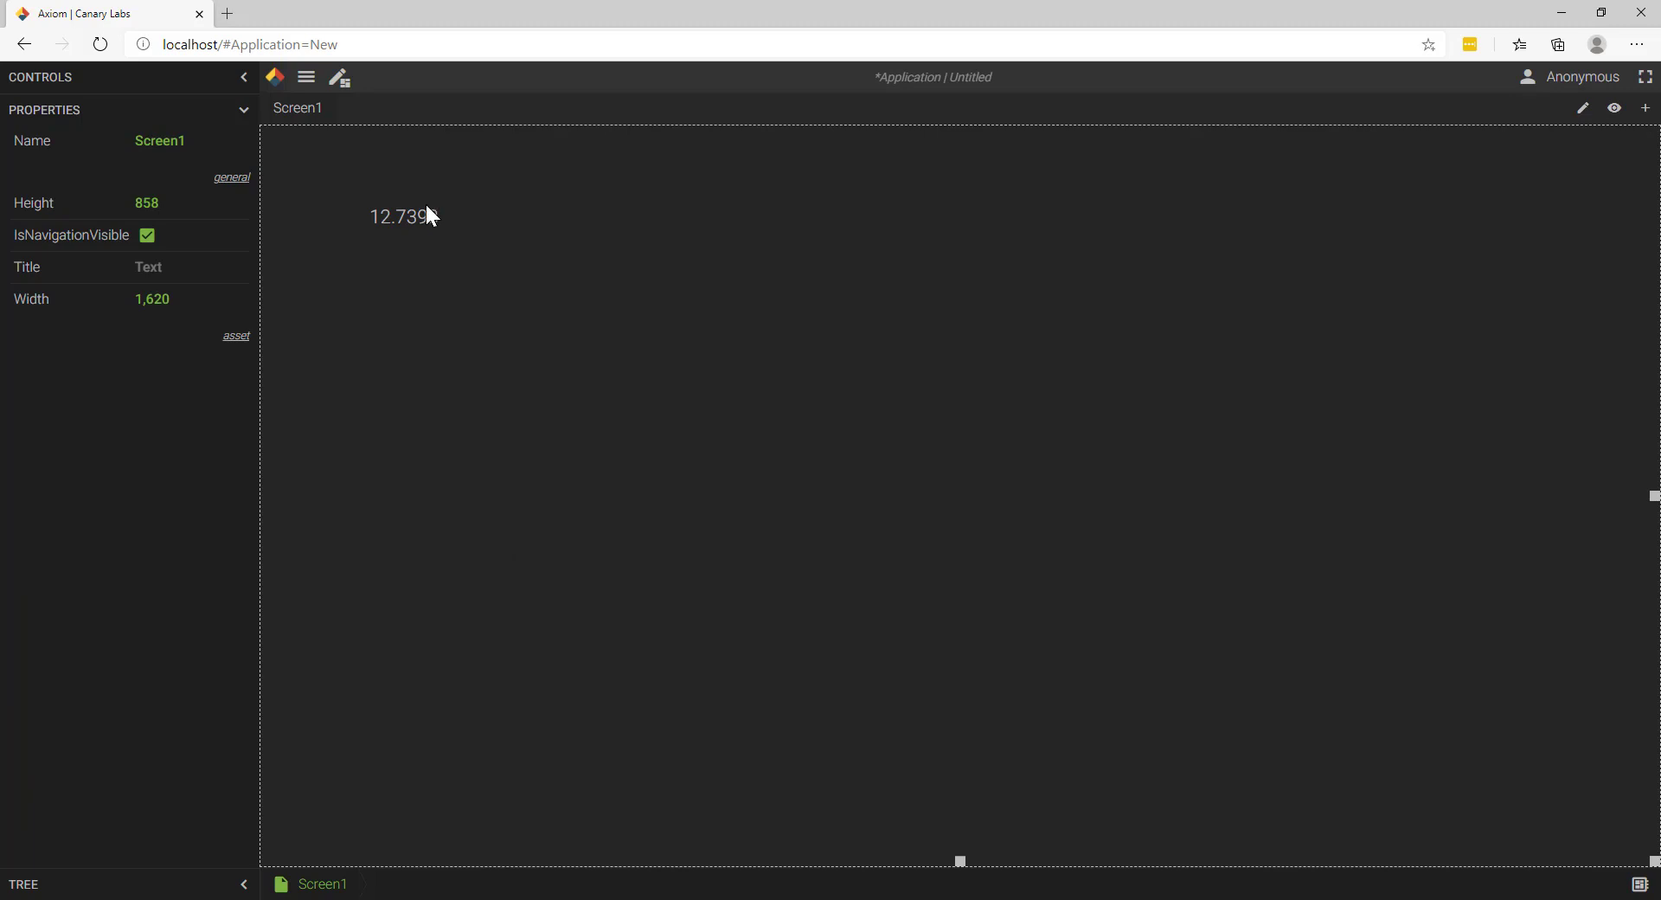
Step: Change the value box's format to the timestamp, {Time}, and widen the box to about 432
mouse_move(424, 230)
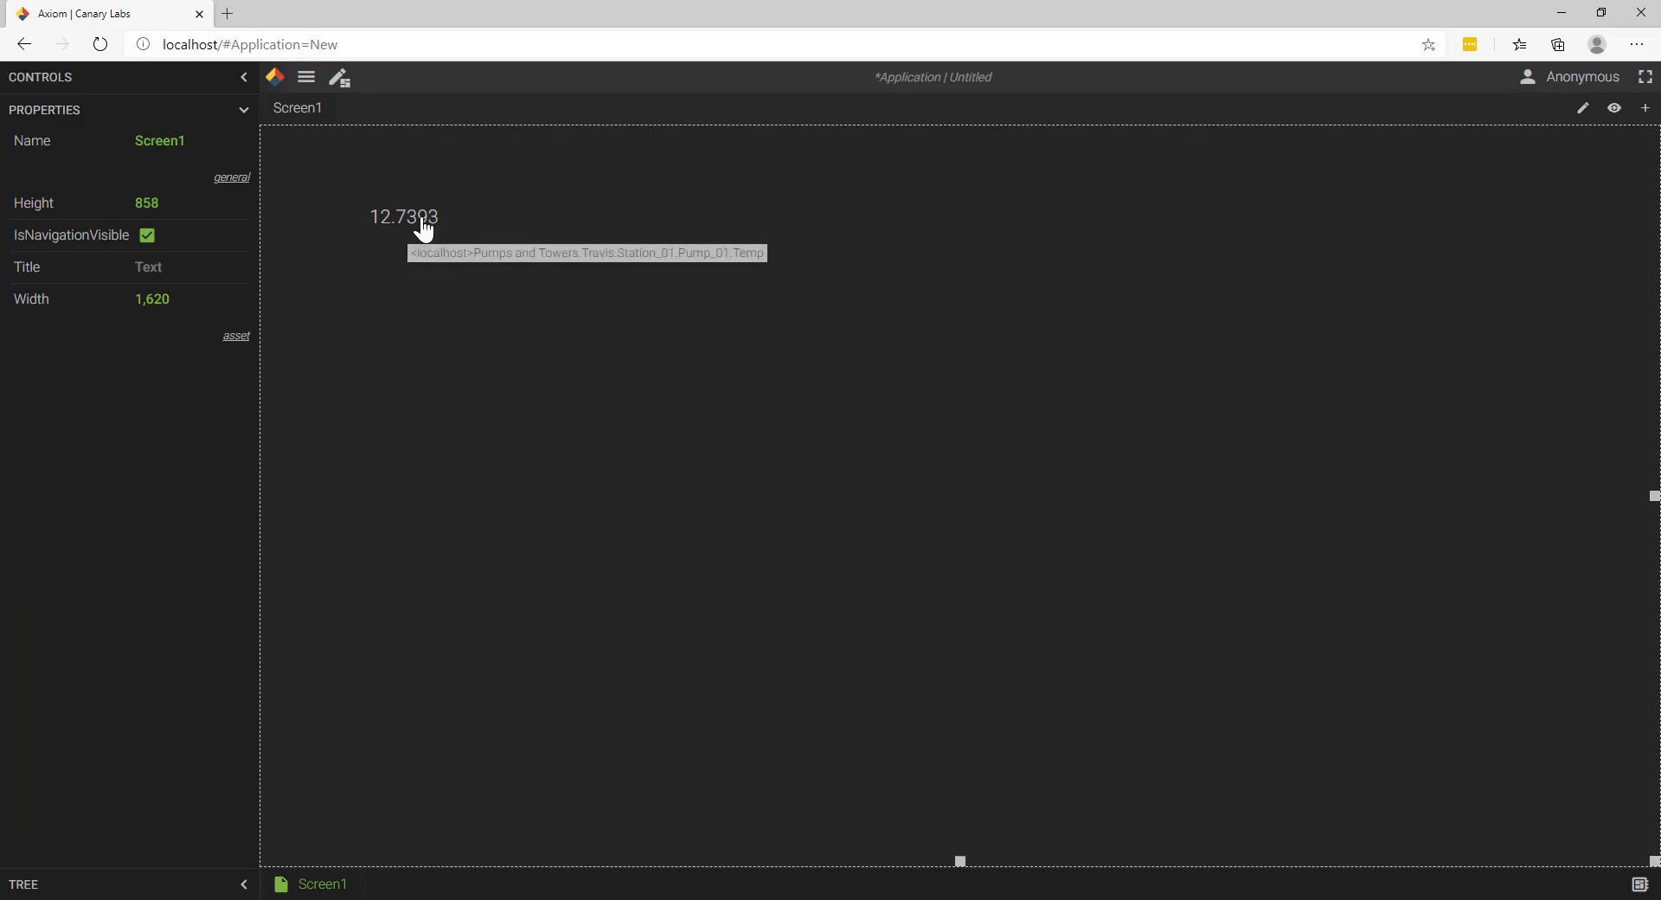
left_click(408, 226)
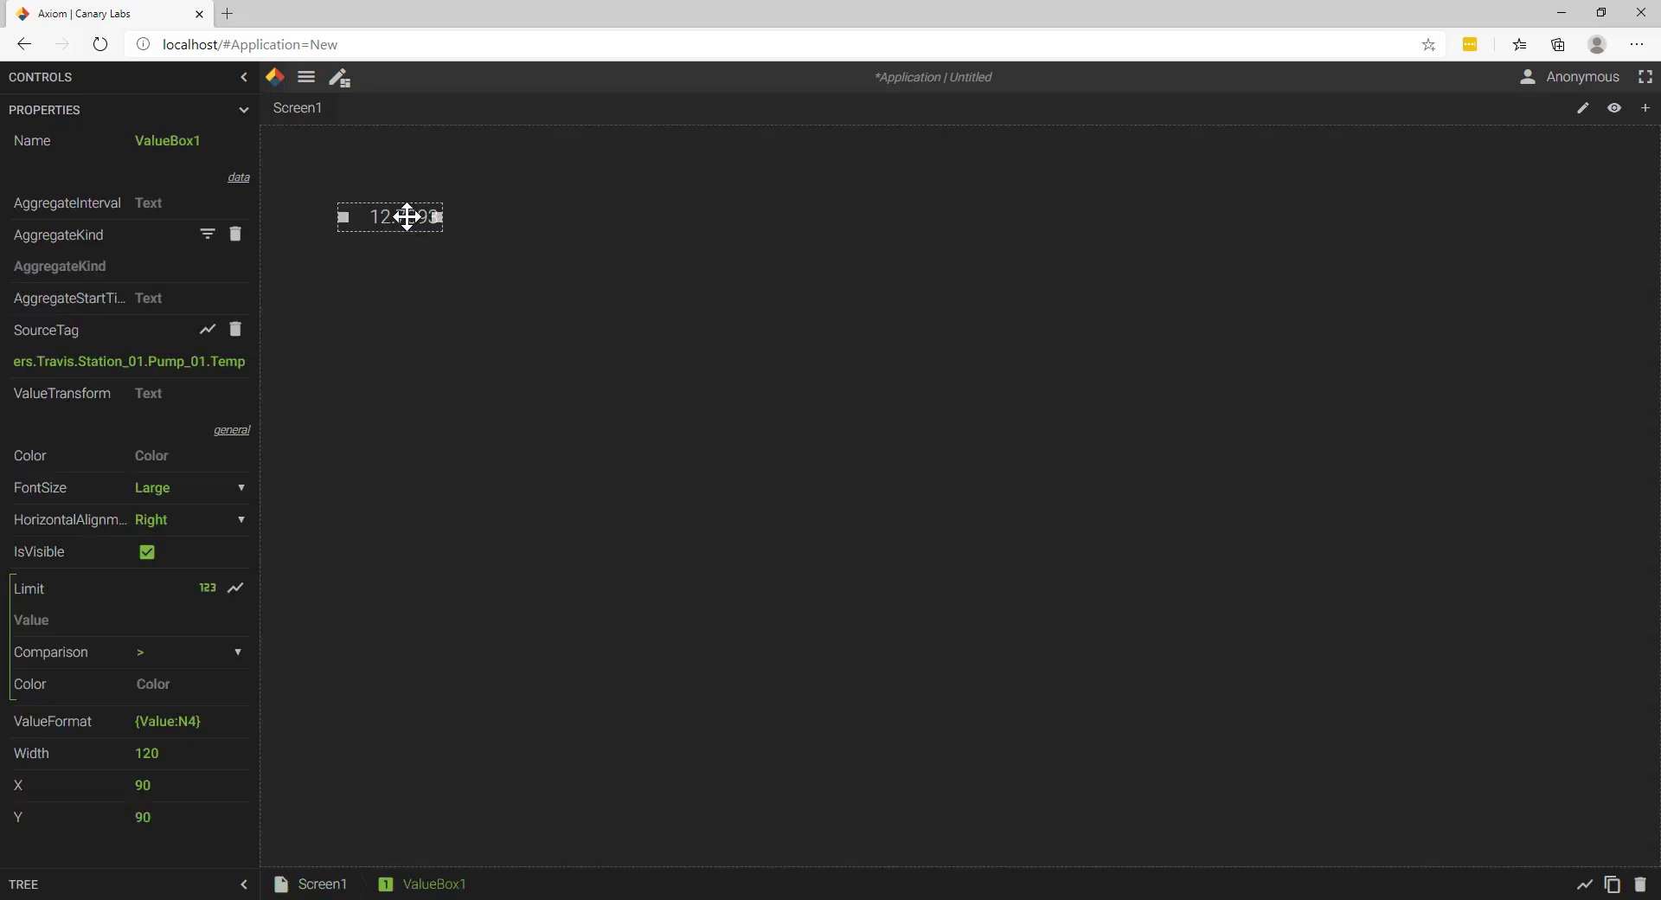
left_click(197, 721)
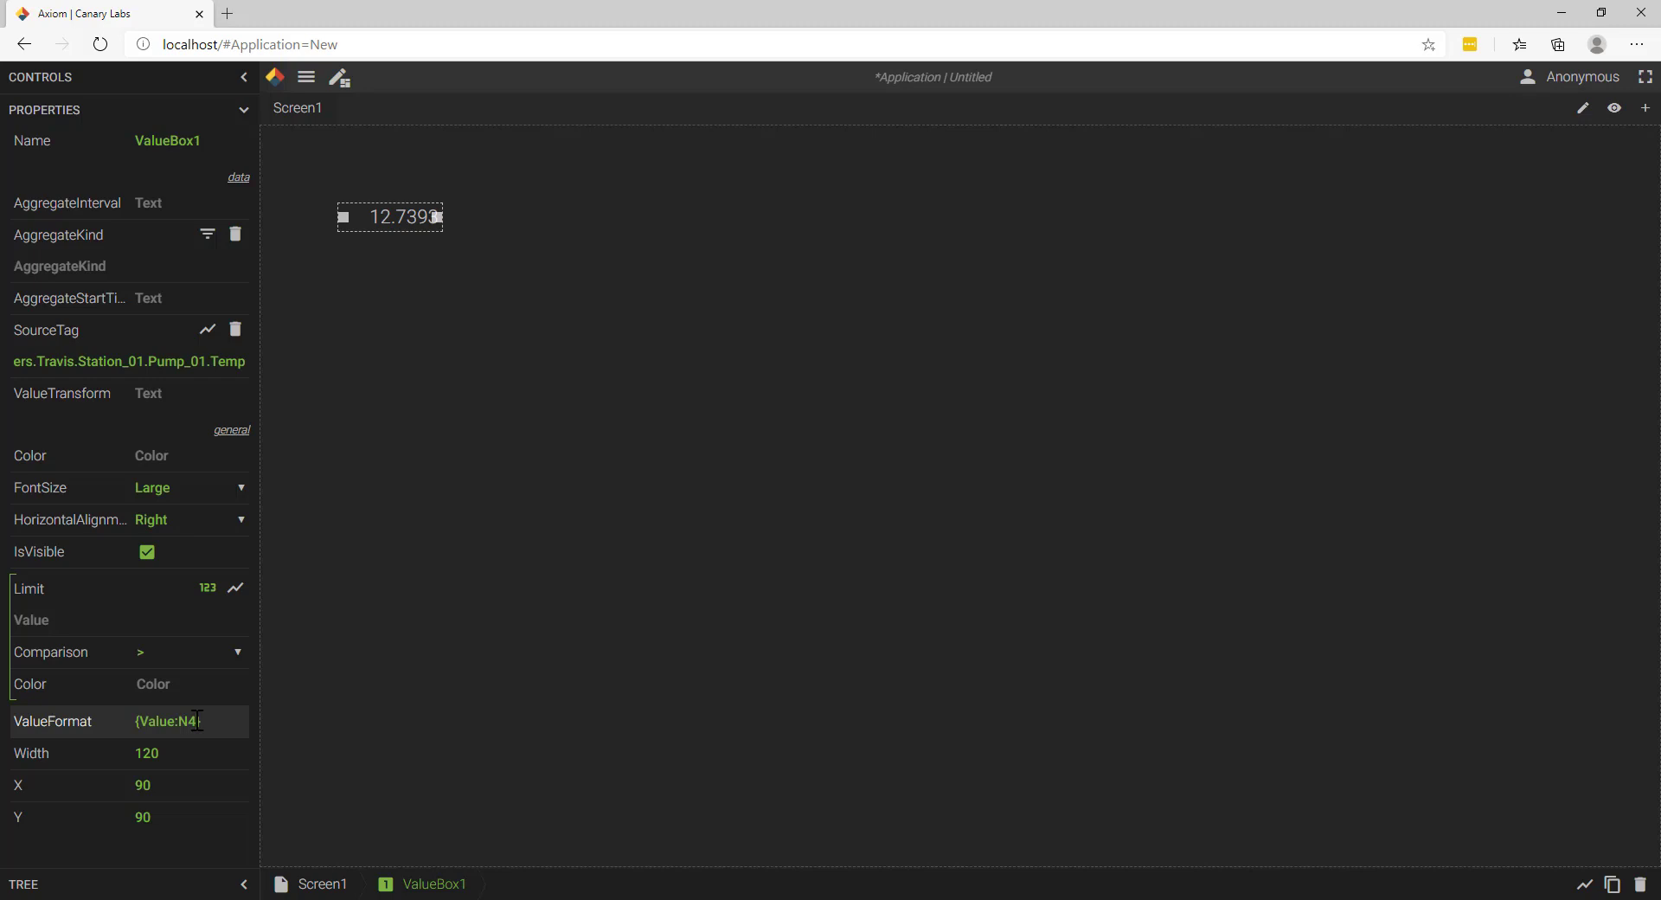
key("BackSpace")
key("BackSpace")
key("BackSpace")
key("BackSpace")
key("BackSpace")
key("BackSpace")
key("BackSpace")
key("BackSpace")
type("Time")
left_click(554, 425)
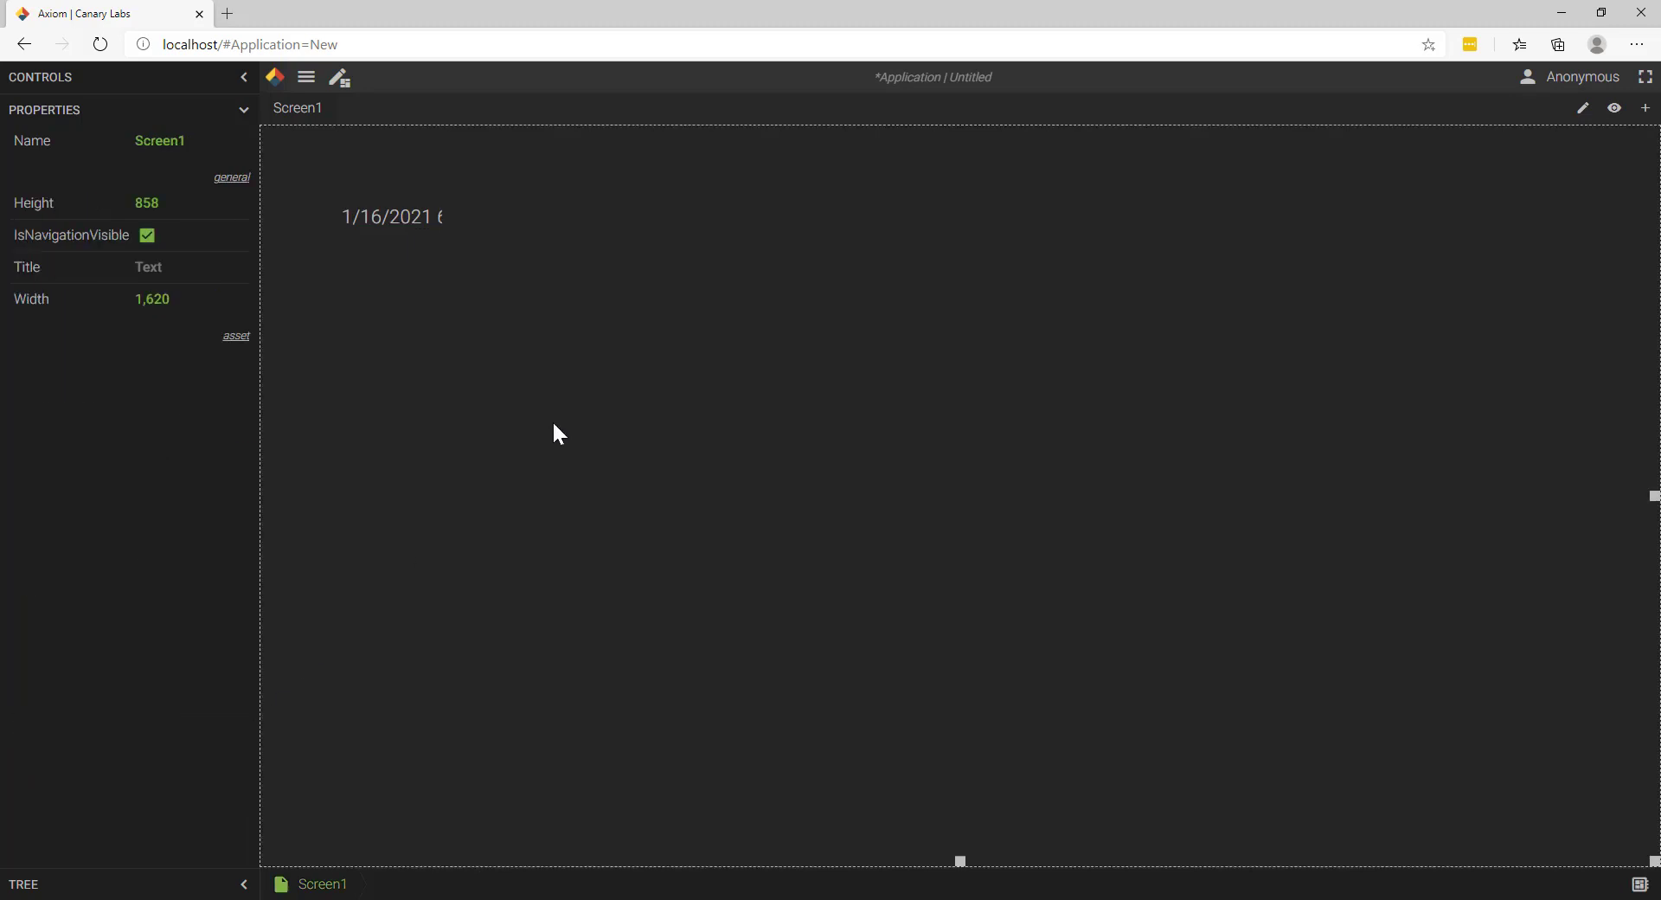
left_click(415, 229)
left_click_drag(441, 216, 704, 256)
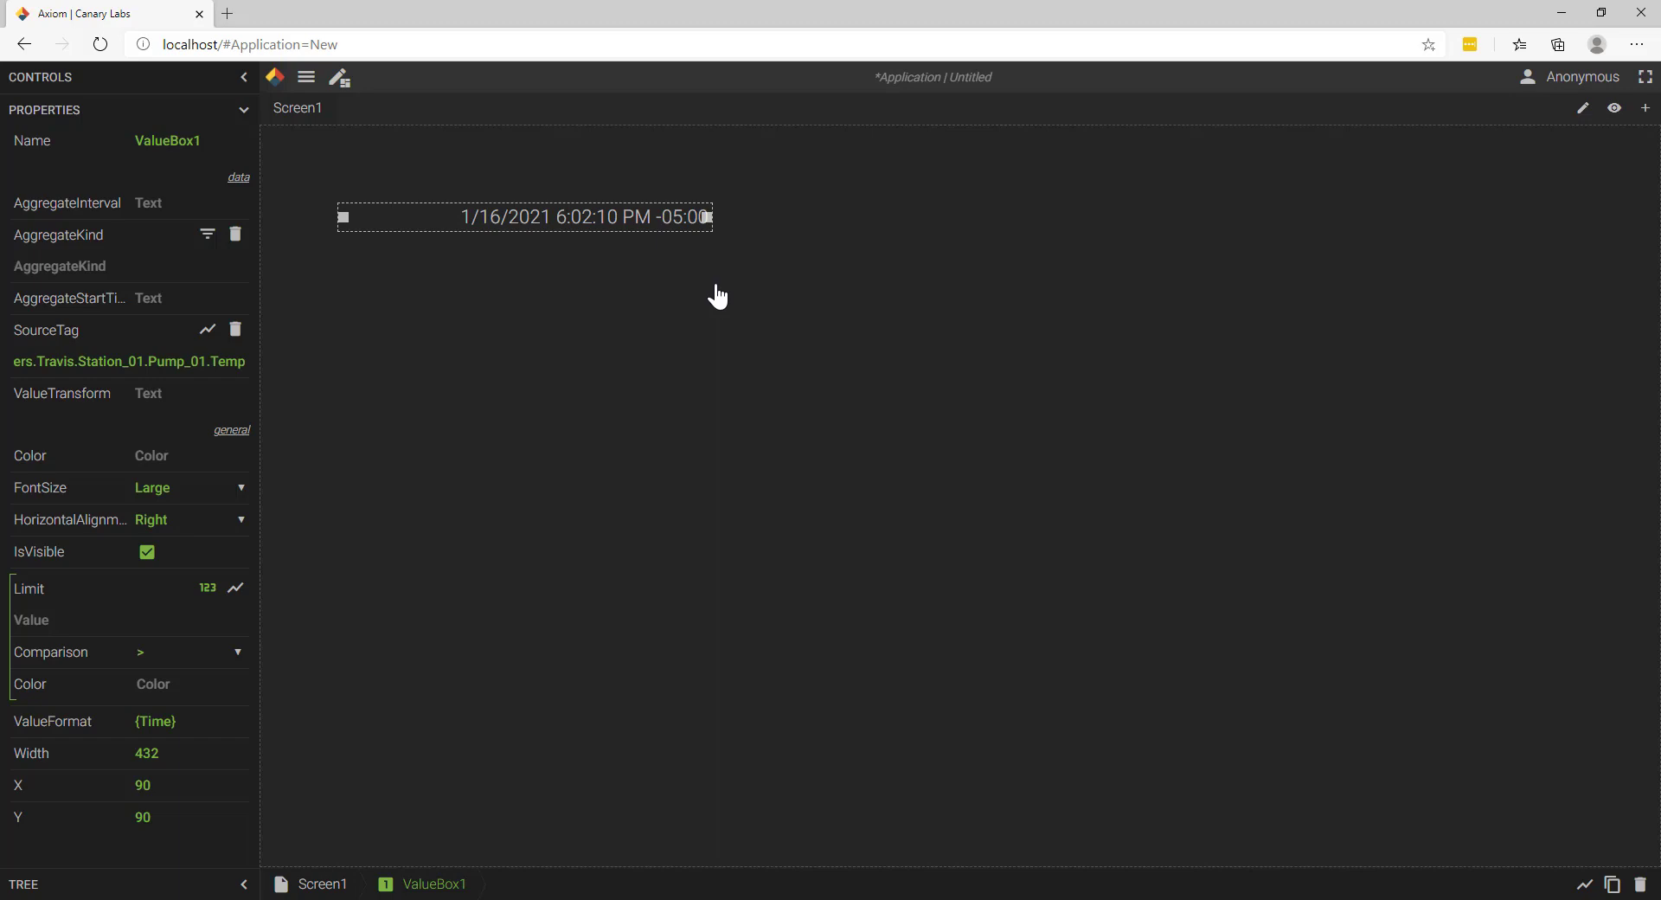
Step: Extend the time format with a day-month-year pattern, {Time:dd-MM-yyyy}
left_click(156, 719)
type(":dd-MM-yyyy")
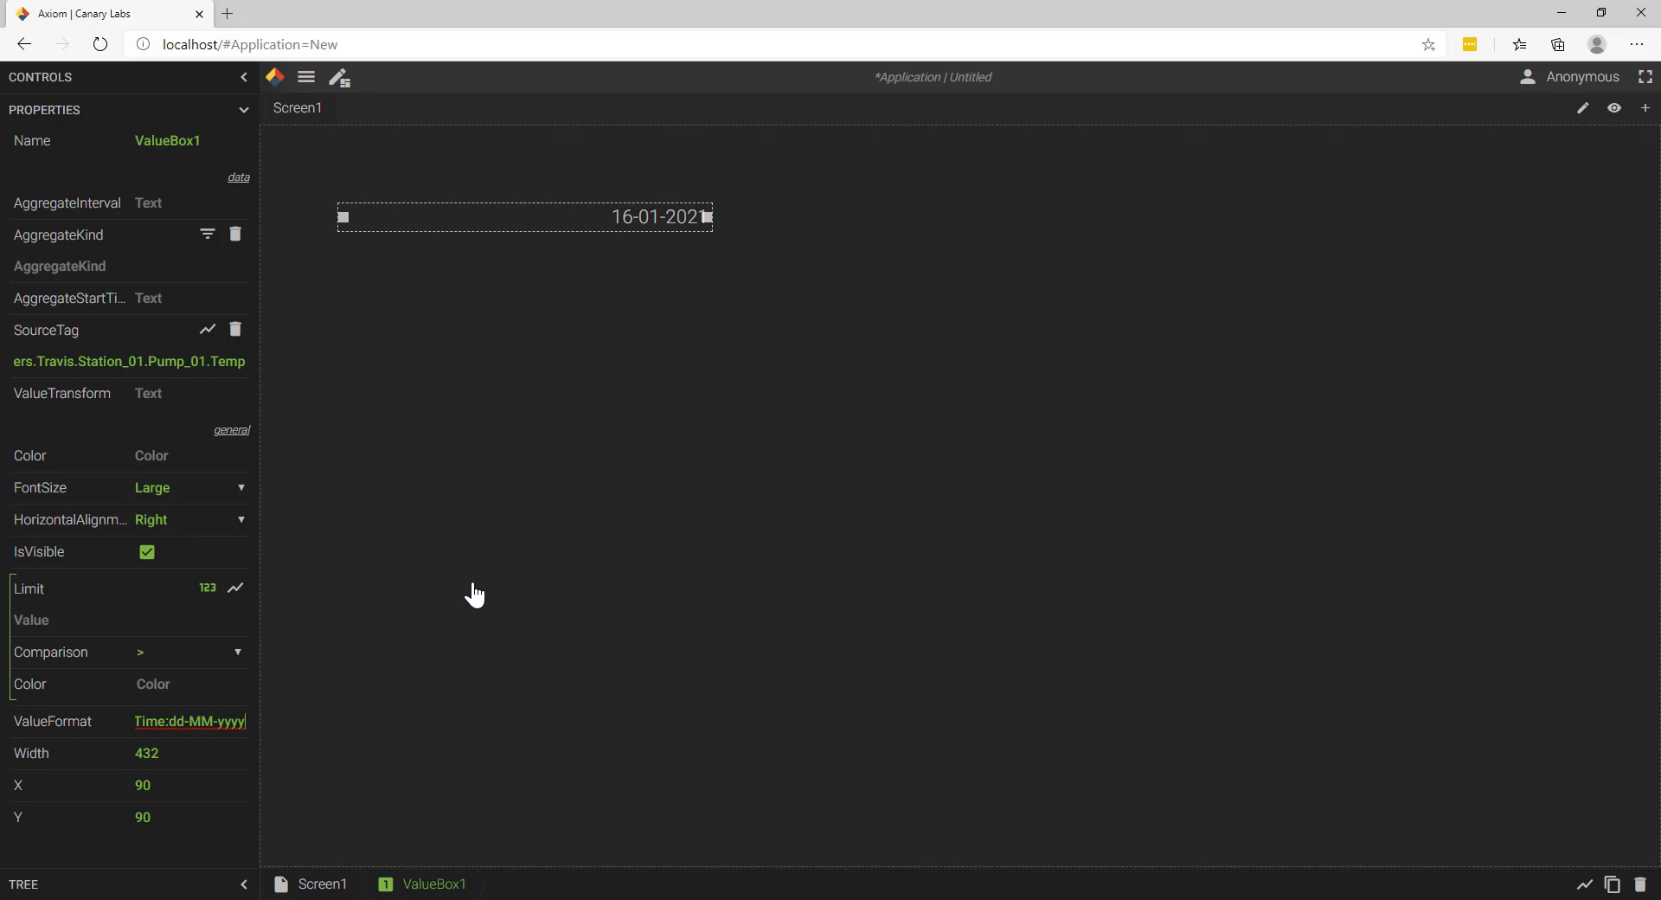
Step: Reorder the date pattern in the value format to month-day-year, {Time:MM-dd-yyyy}
key("BackSpace")
key("BackSpace")
key("BackSpace")
key("BackSpace")
key("BackSpace")
key("BackSpace")
key("BackSpace")
key("BackSpace")
key("BackSpace")
key("BackSpace")
type("MM-dd-yyyy")
left_click(537, 466)
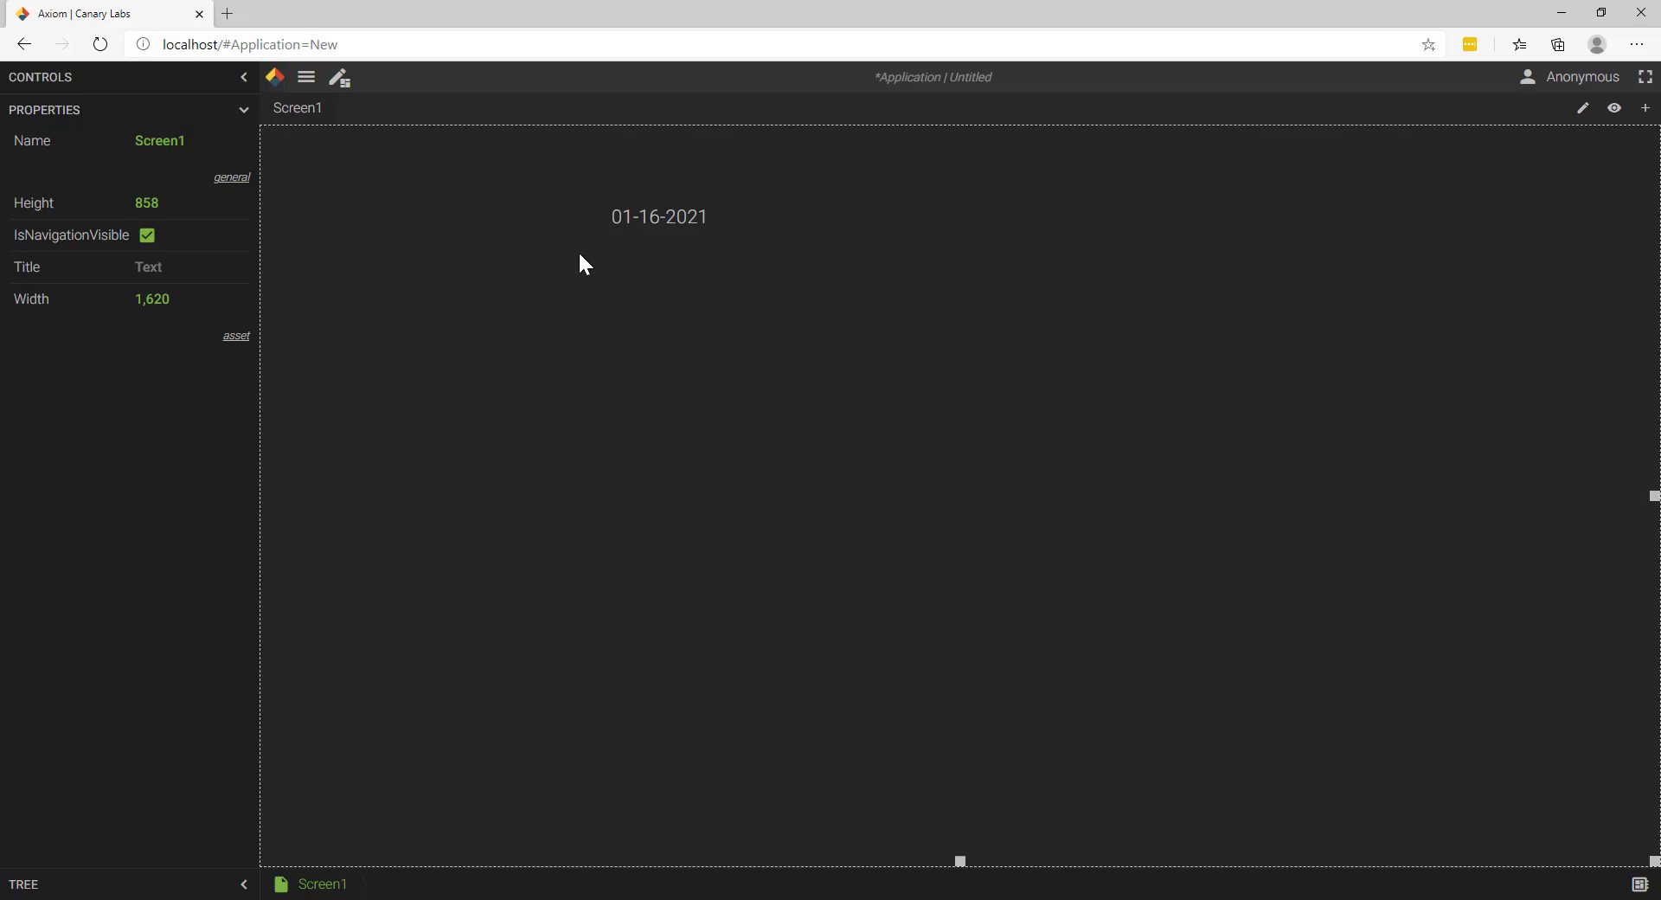
Step: Add the time of day with AM/PM to the value format, making the pattern MM-dd-yyyy HH:mm:ss tt
left_click(640, 223)
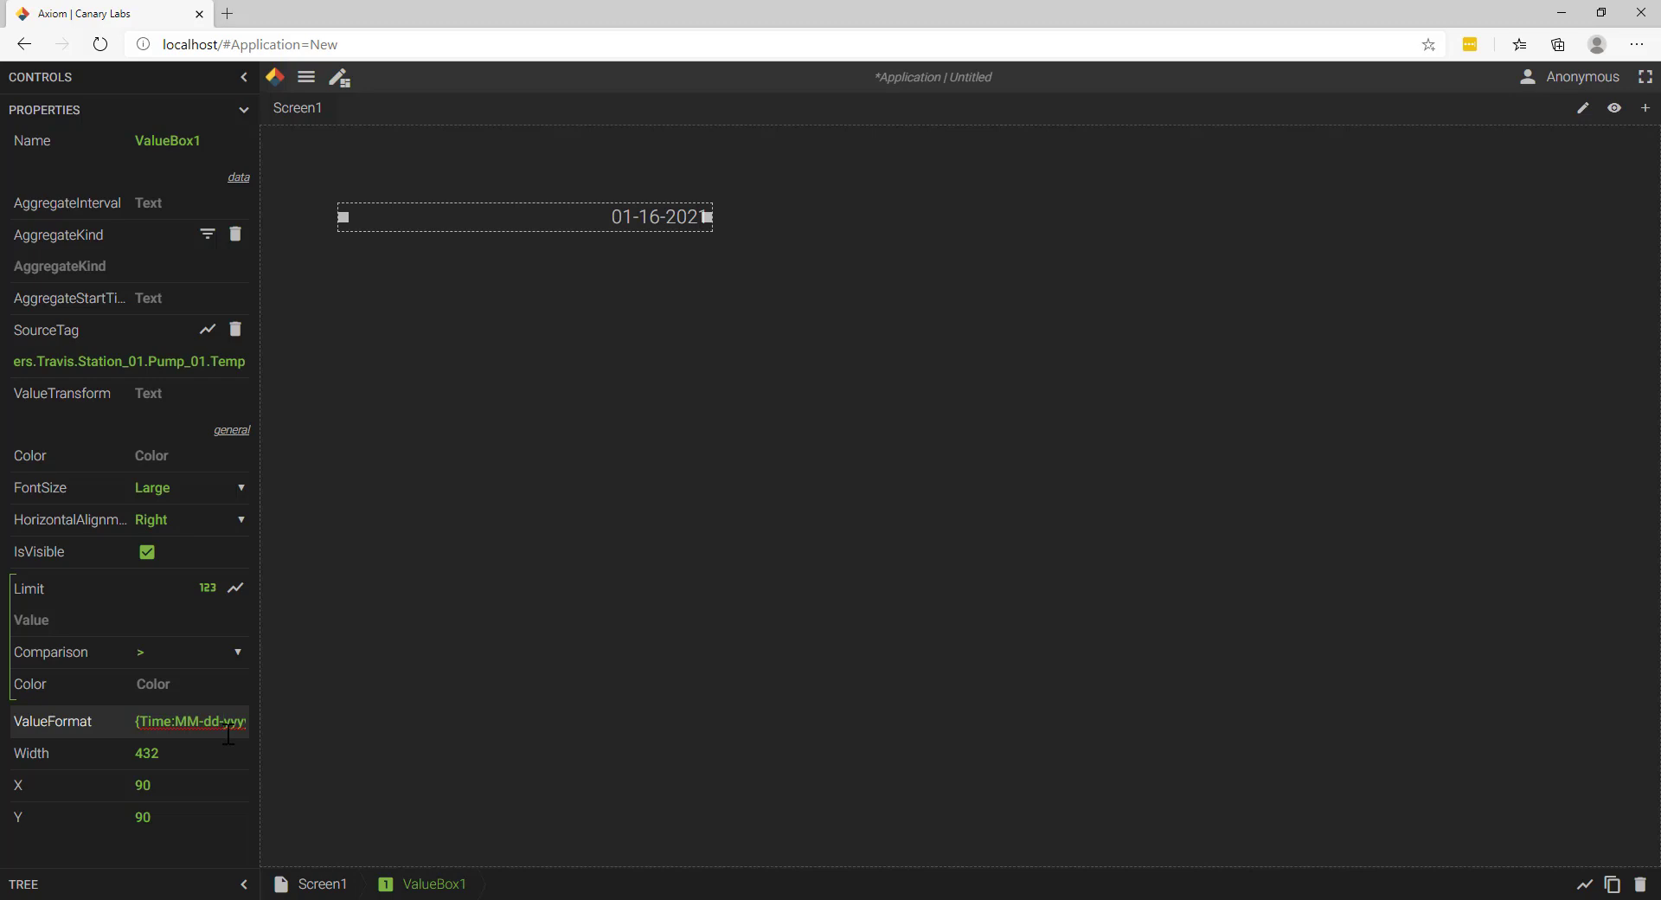
key("End")
key("Left")
key("Delete")
type("HH:mm:ss tt")
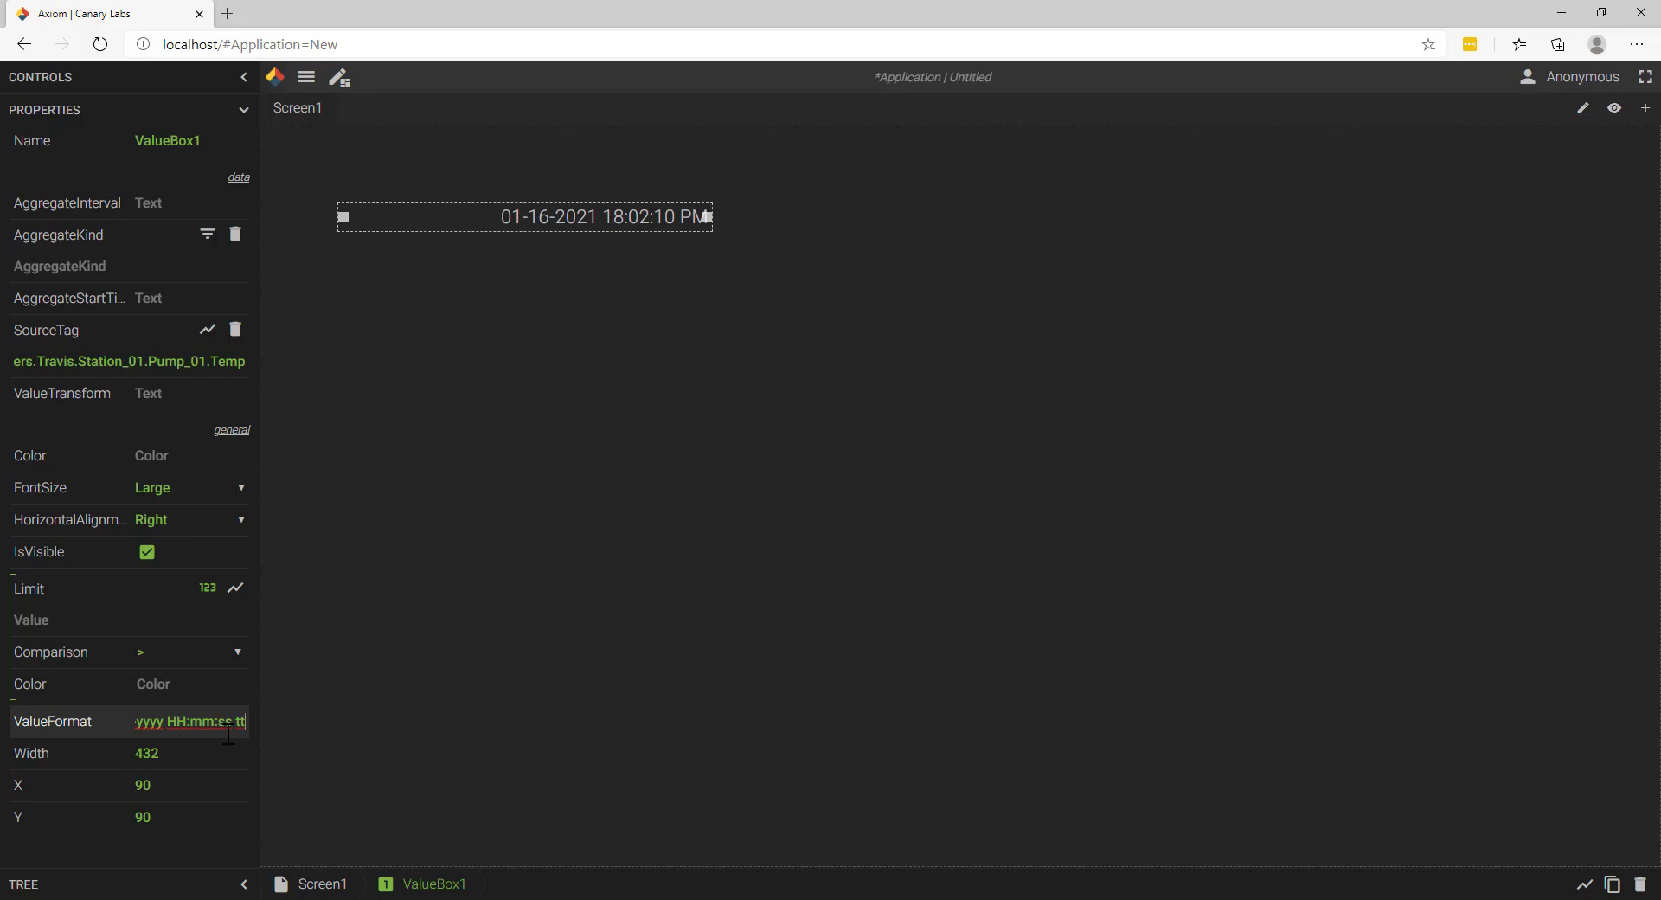
left_click(706, 434)
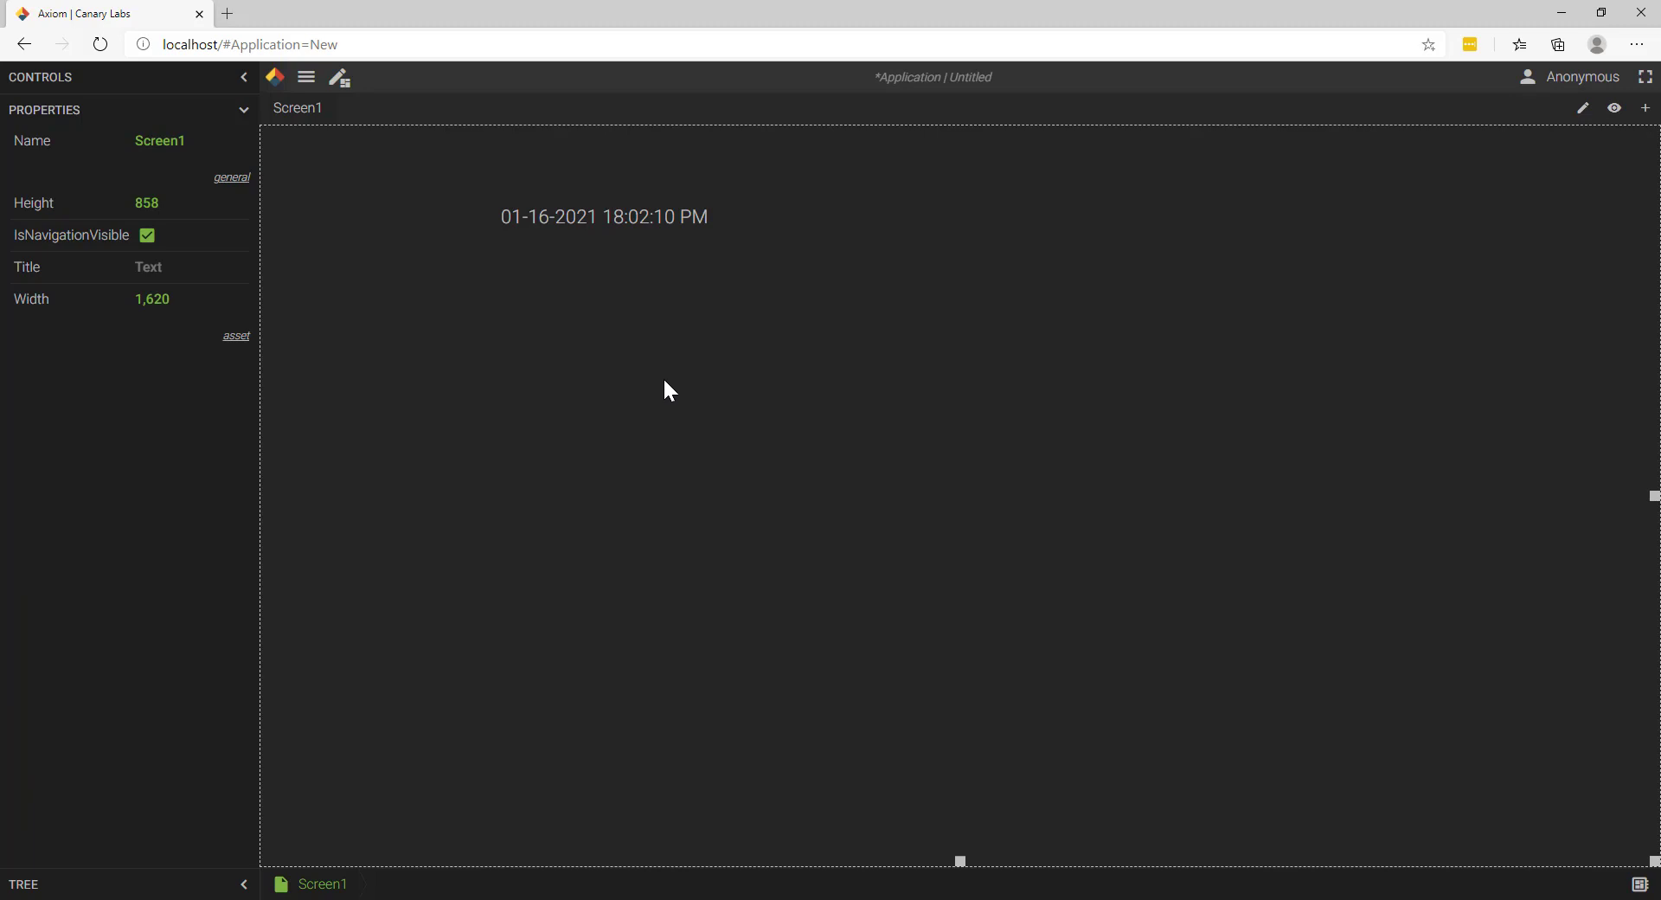
Step: Replace the value box's entire value format with {Quality}
left_click(676, 228)
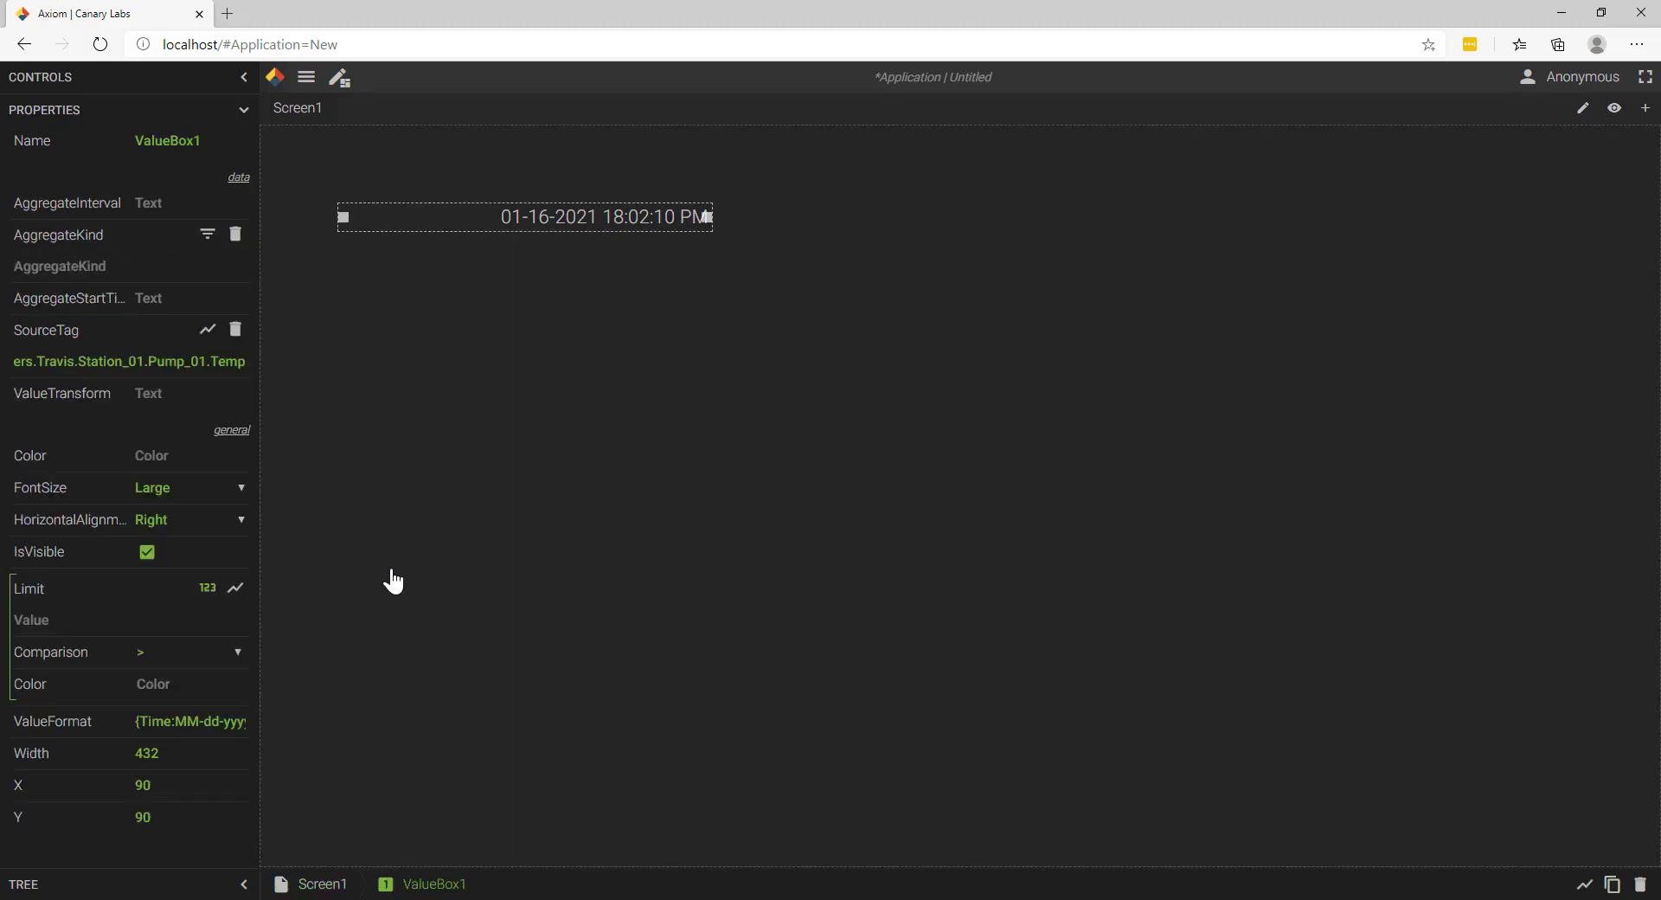
left_click(234, 720)
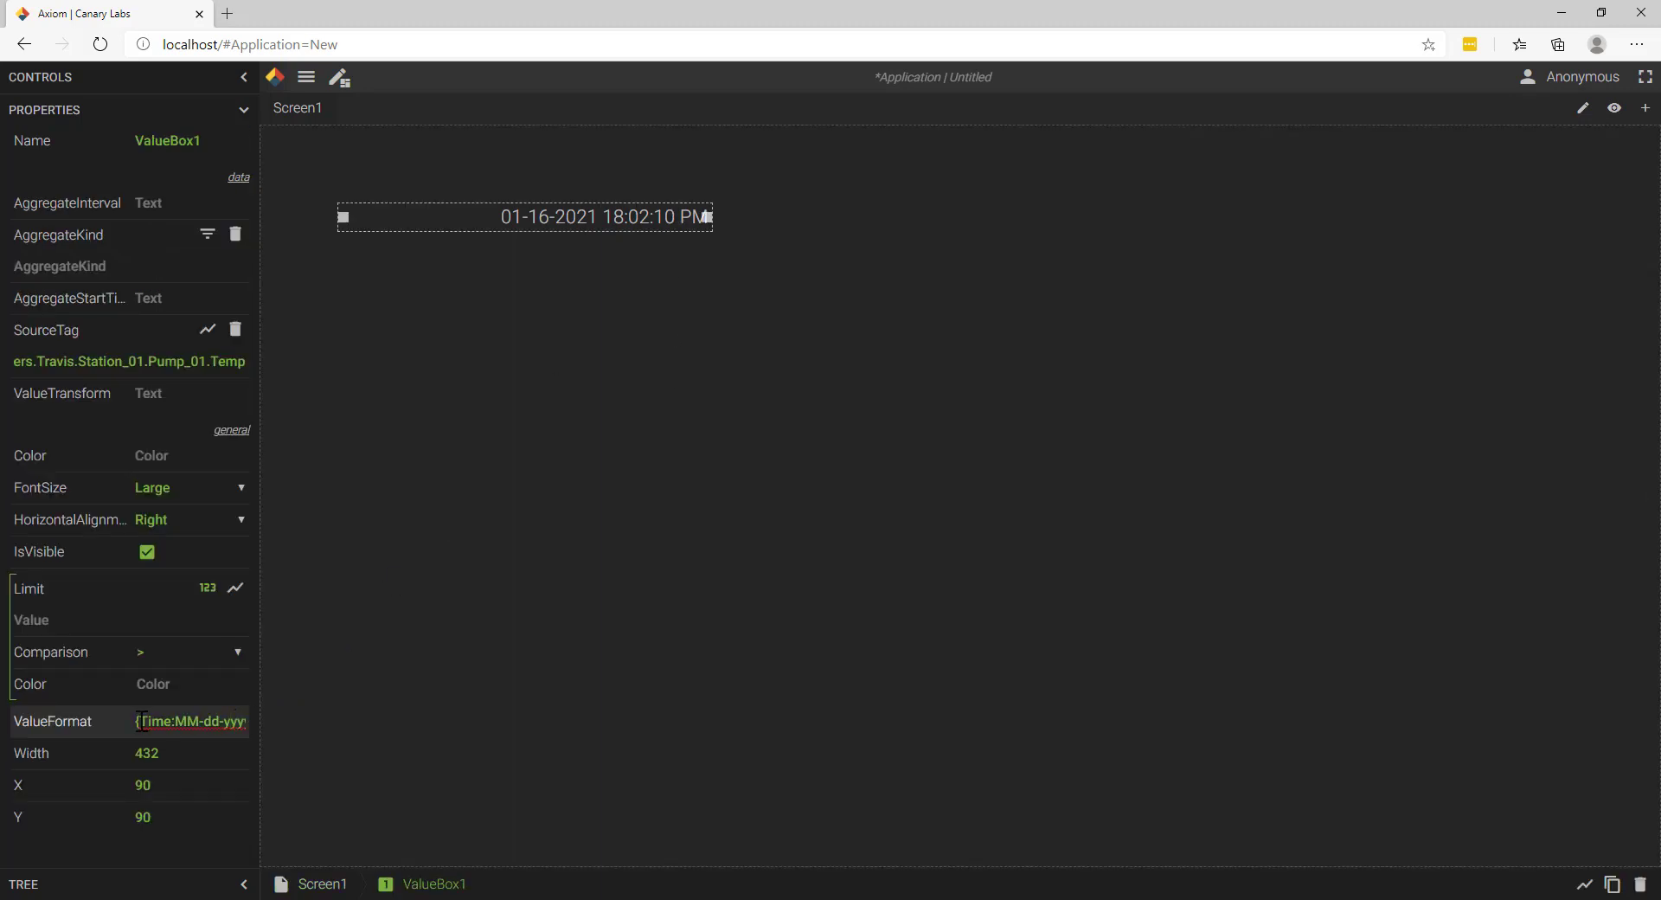
left_click_drag(139, 721, 335, 779)
type("{")
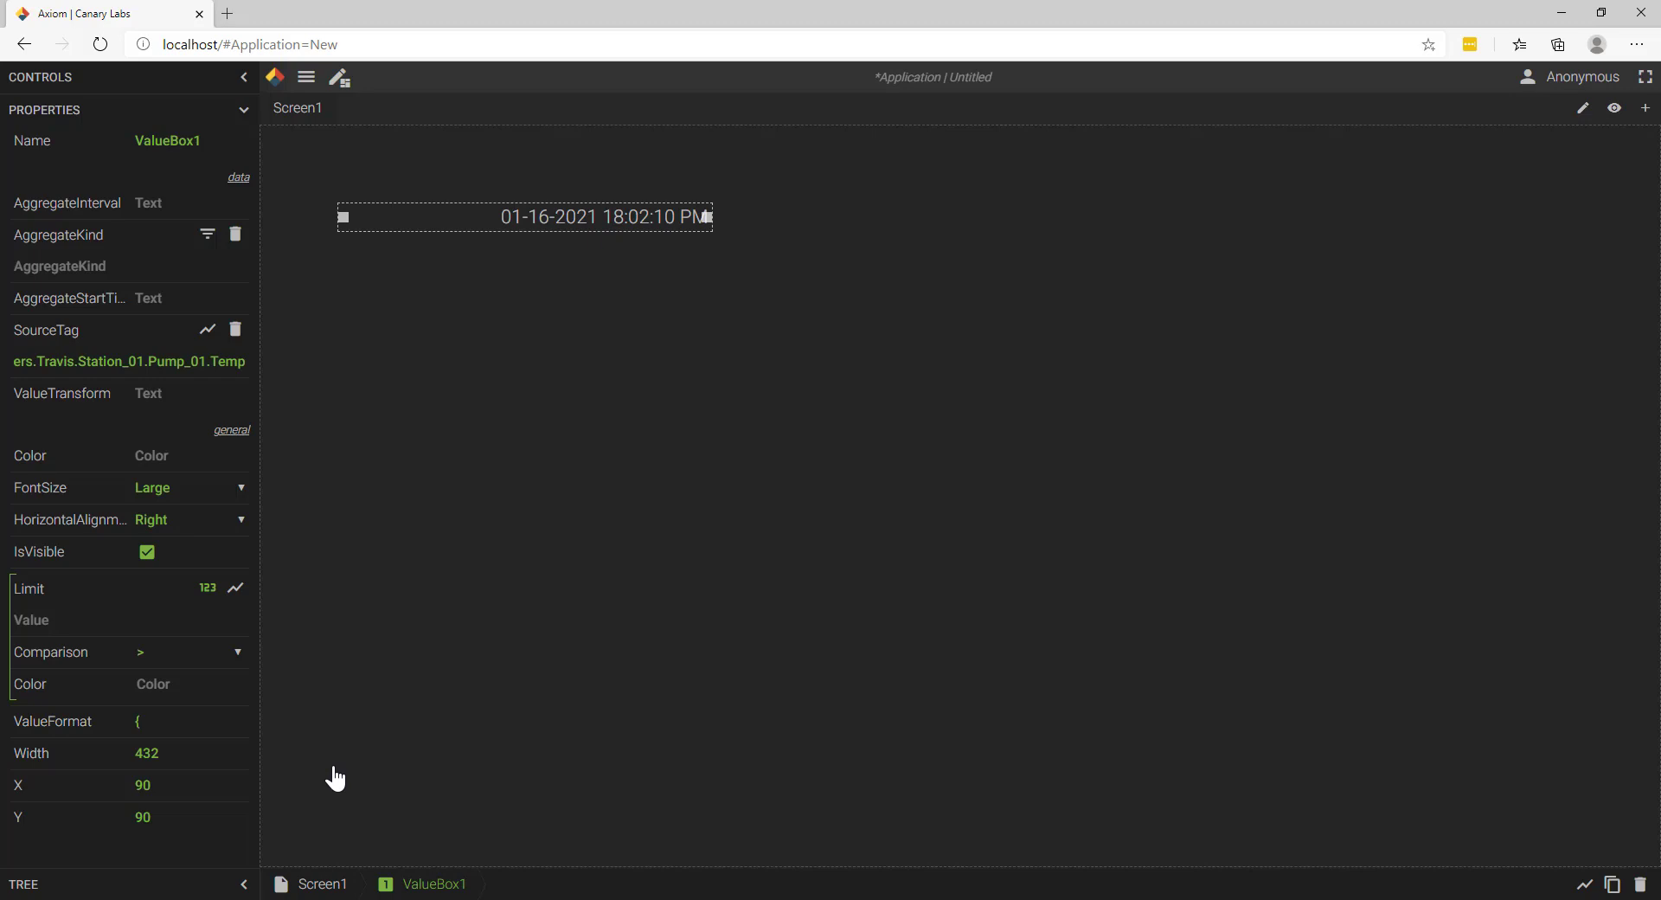
type("Quality}")
key("BackSpace")
type("}")
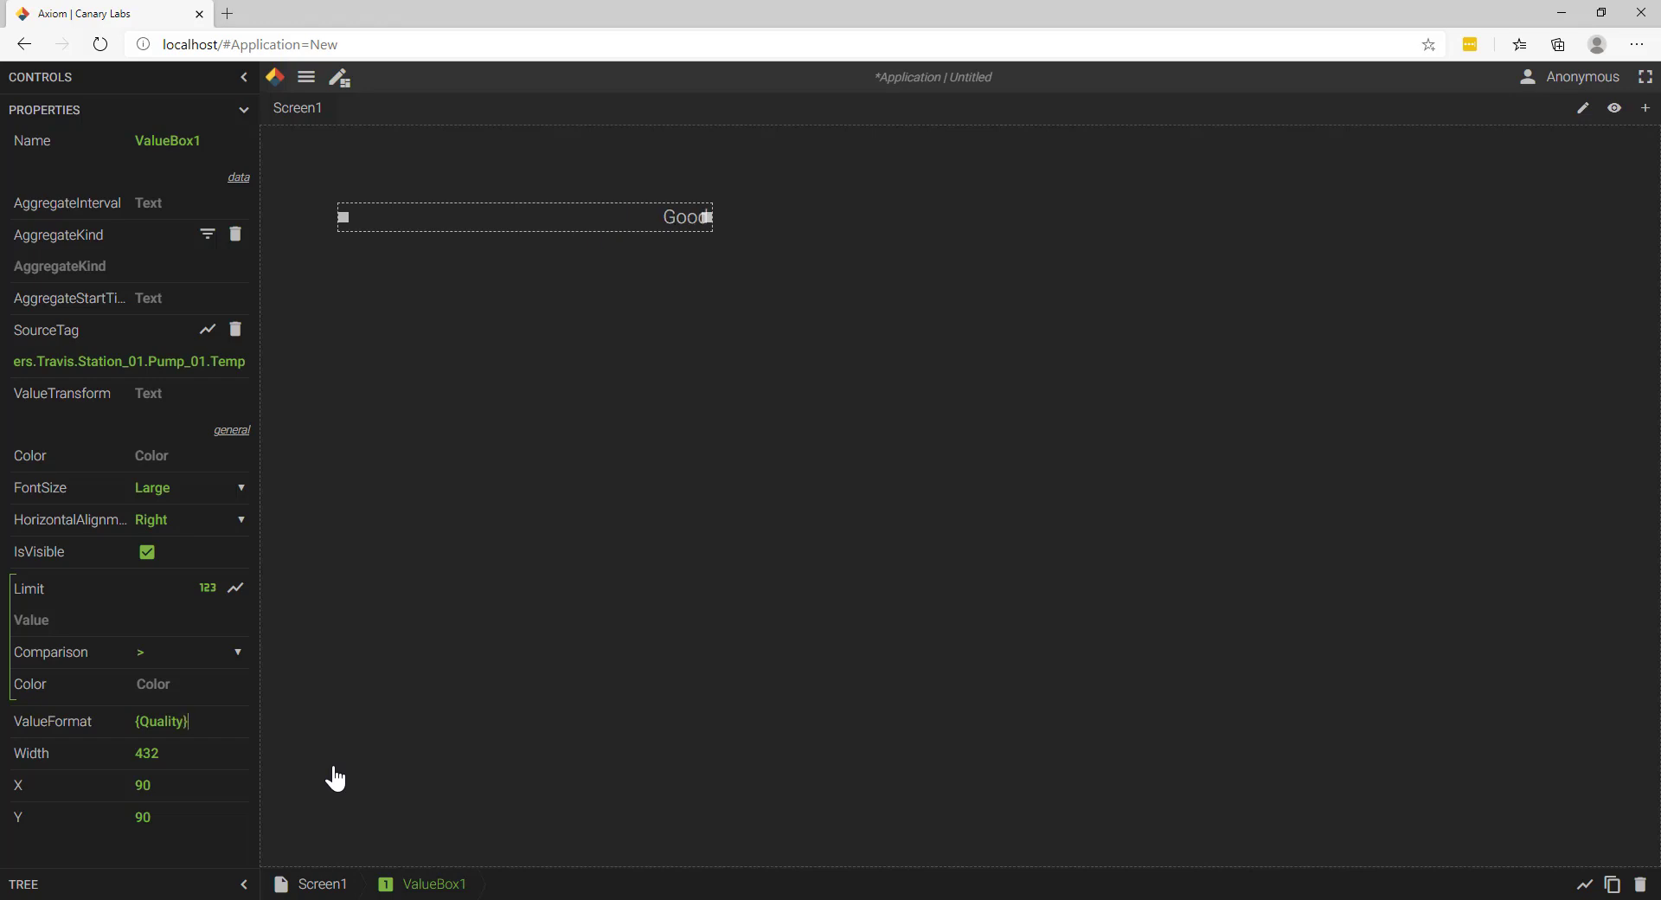
Step: Replace the value box's quality format with {Value:N2} to display the tag value with two decimals
left_click(701, 344)
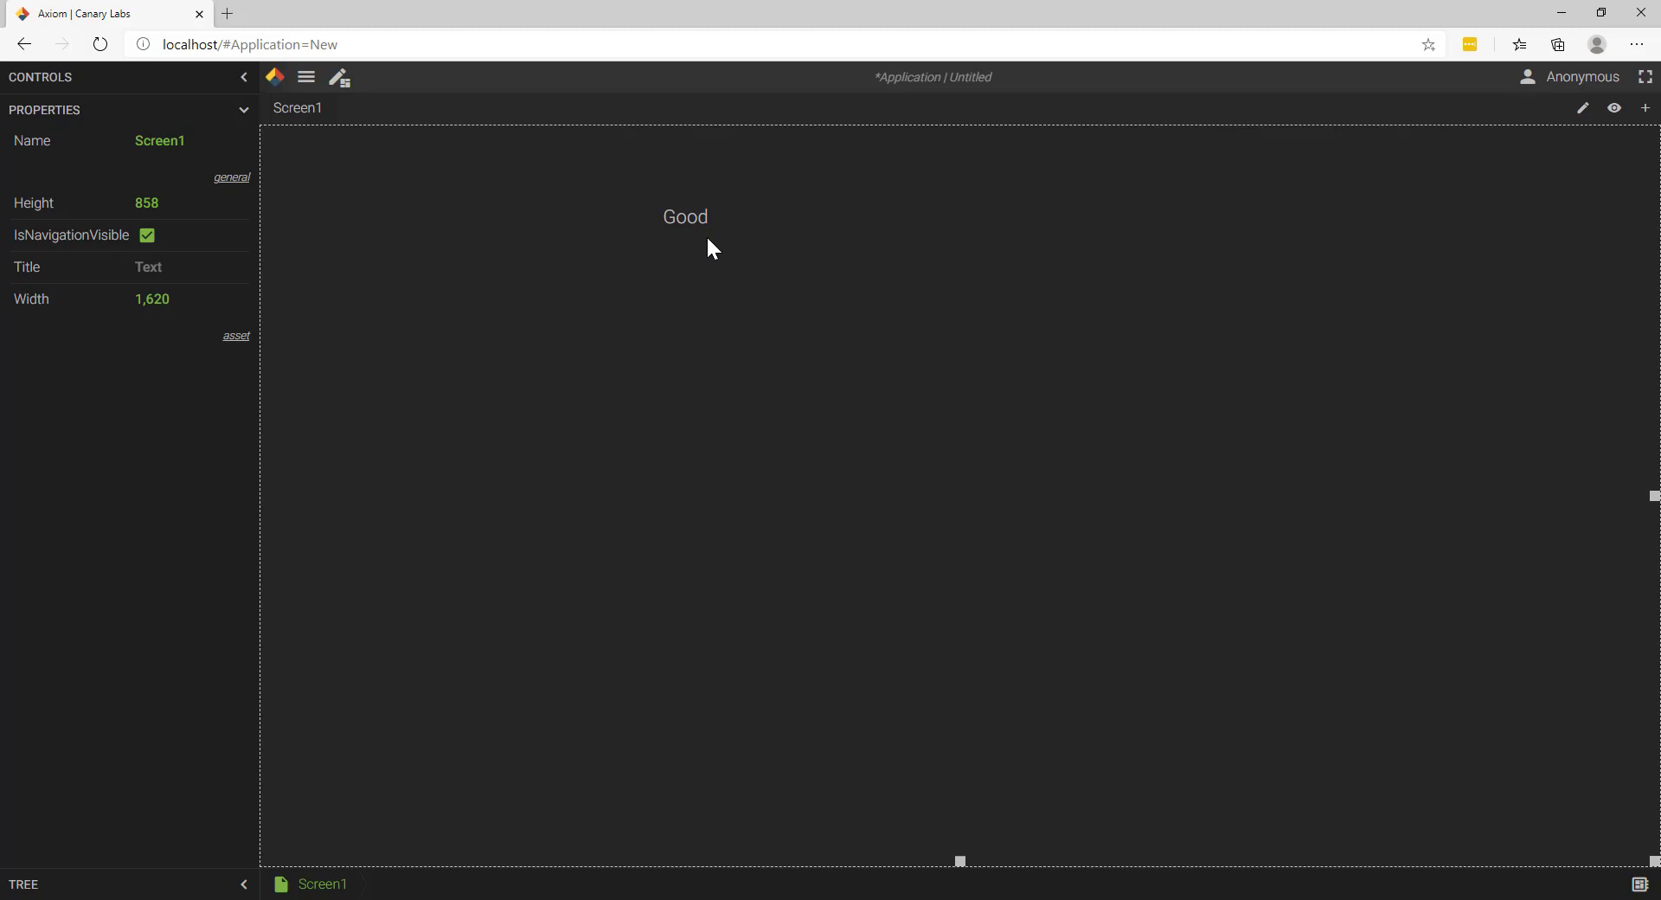
left_click(679, 222)
left_click(184, 723)
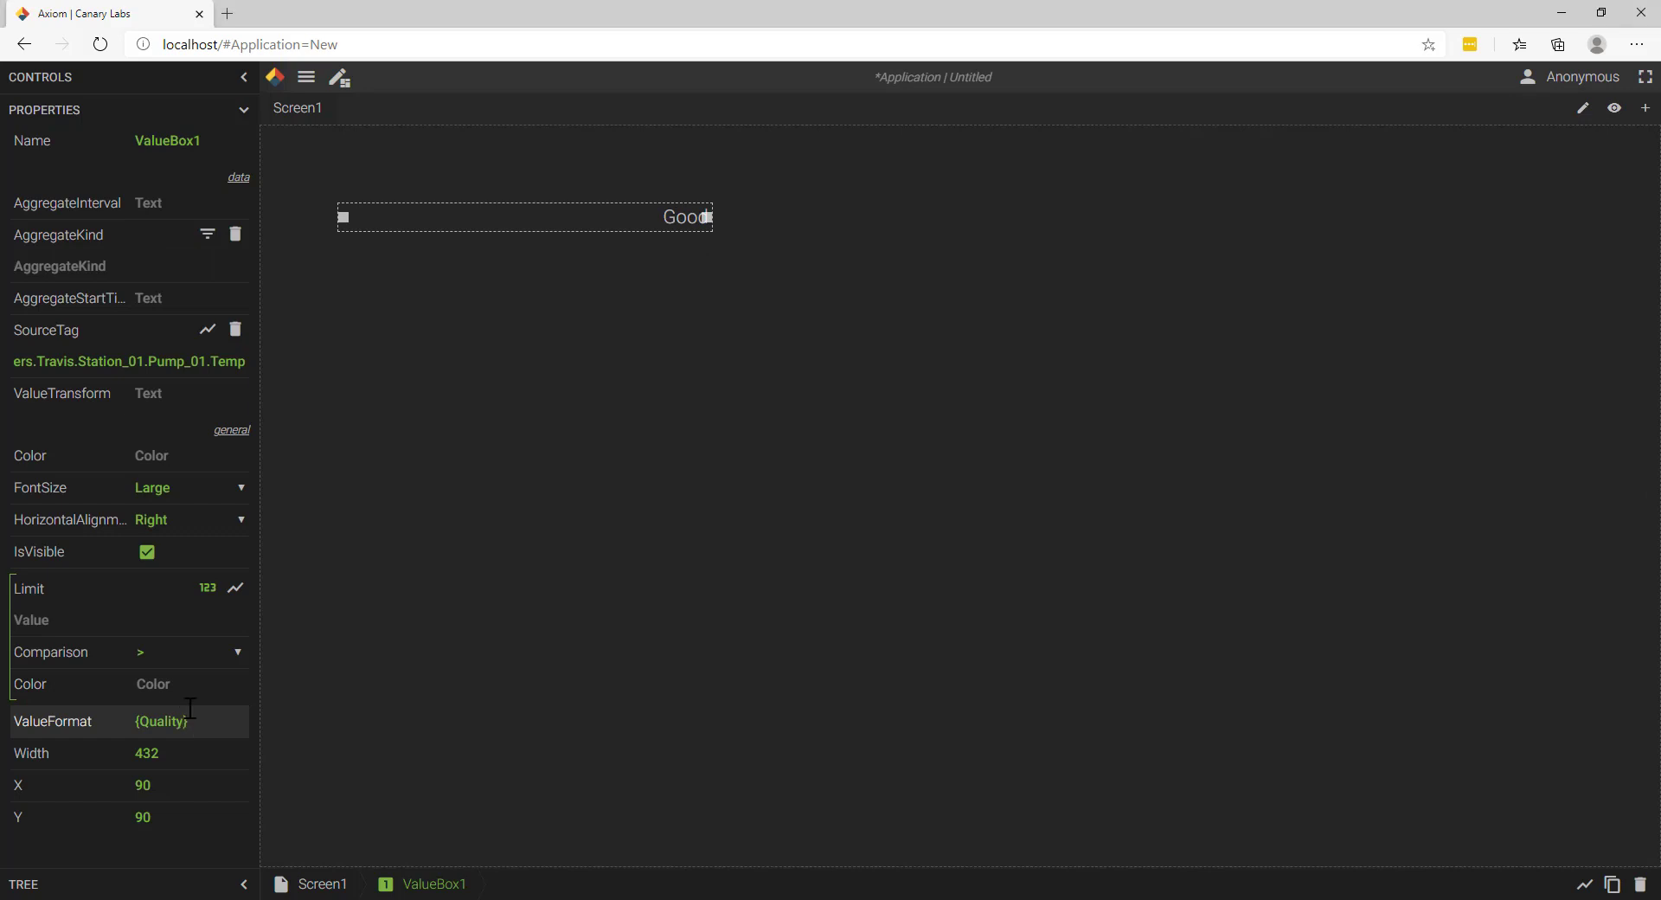
key("BackSpace")
key("BackSpace")
key("BackSpace")
key("BackSpace")
key("BackSpace")
key("BackSpace")
key("BackSpace")
type("Value:N2")
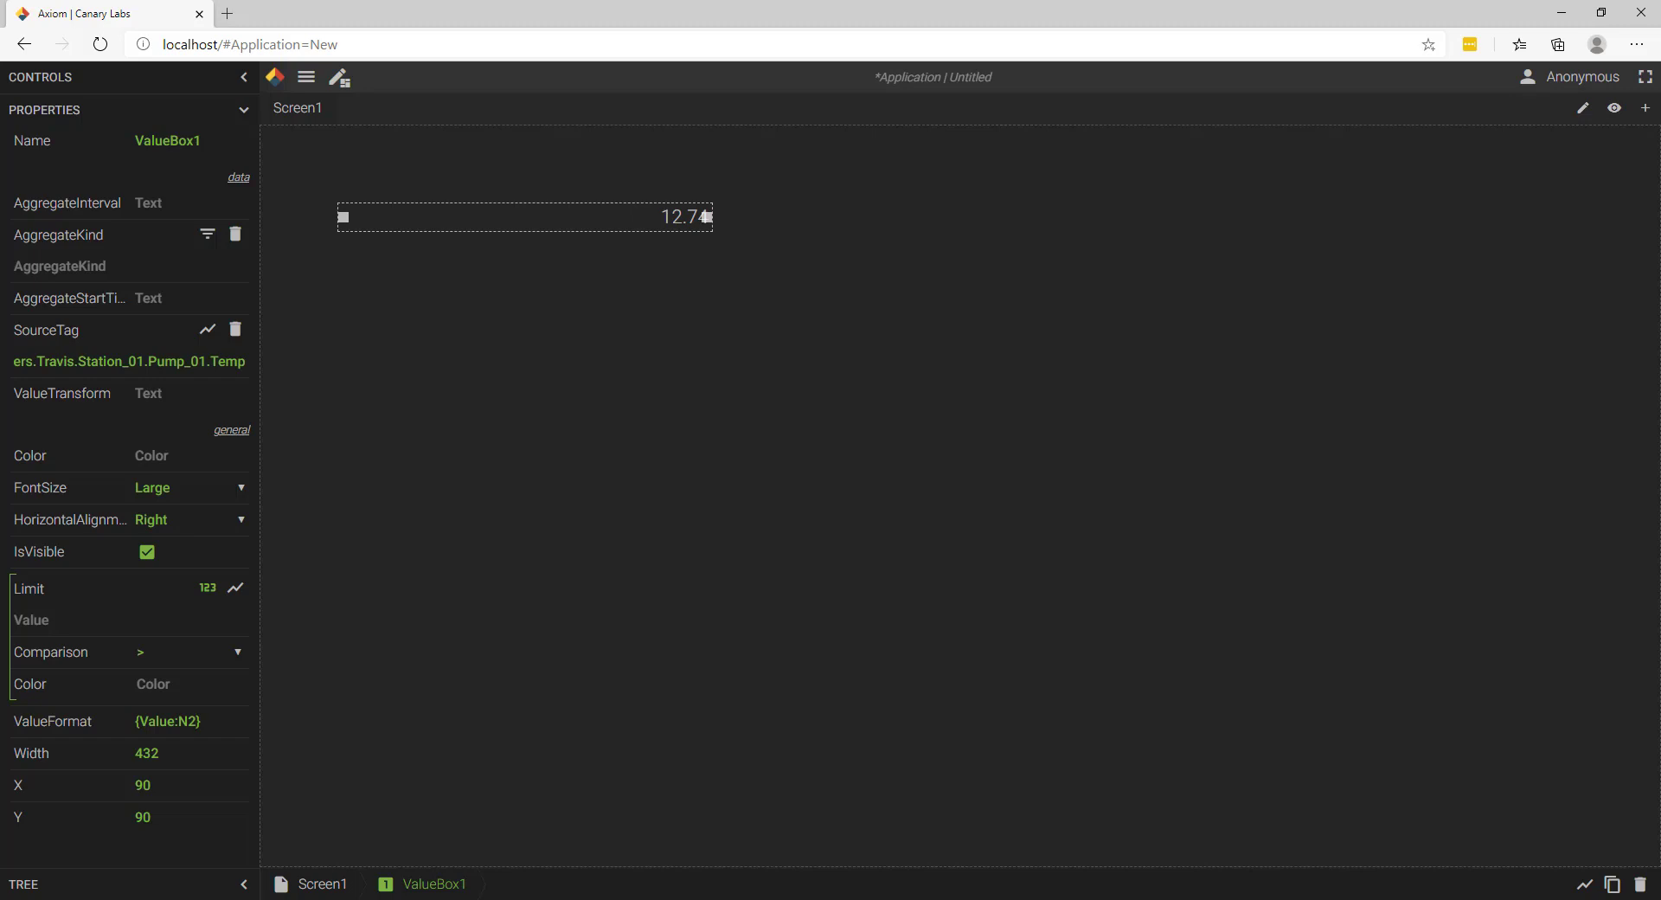
Step: Set the value box's value transform to Value*10
left_click(175, 393)
type("Value*10")
left_click(824, 378)
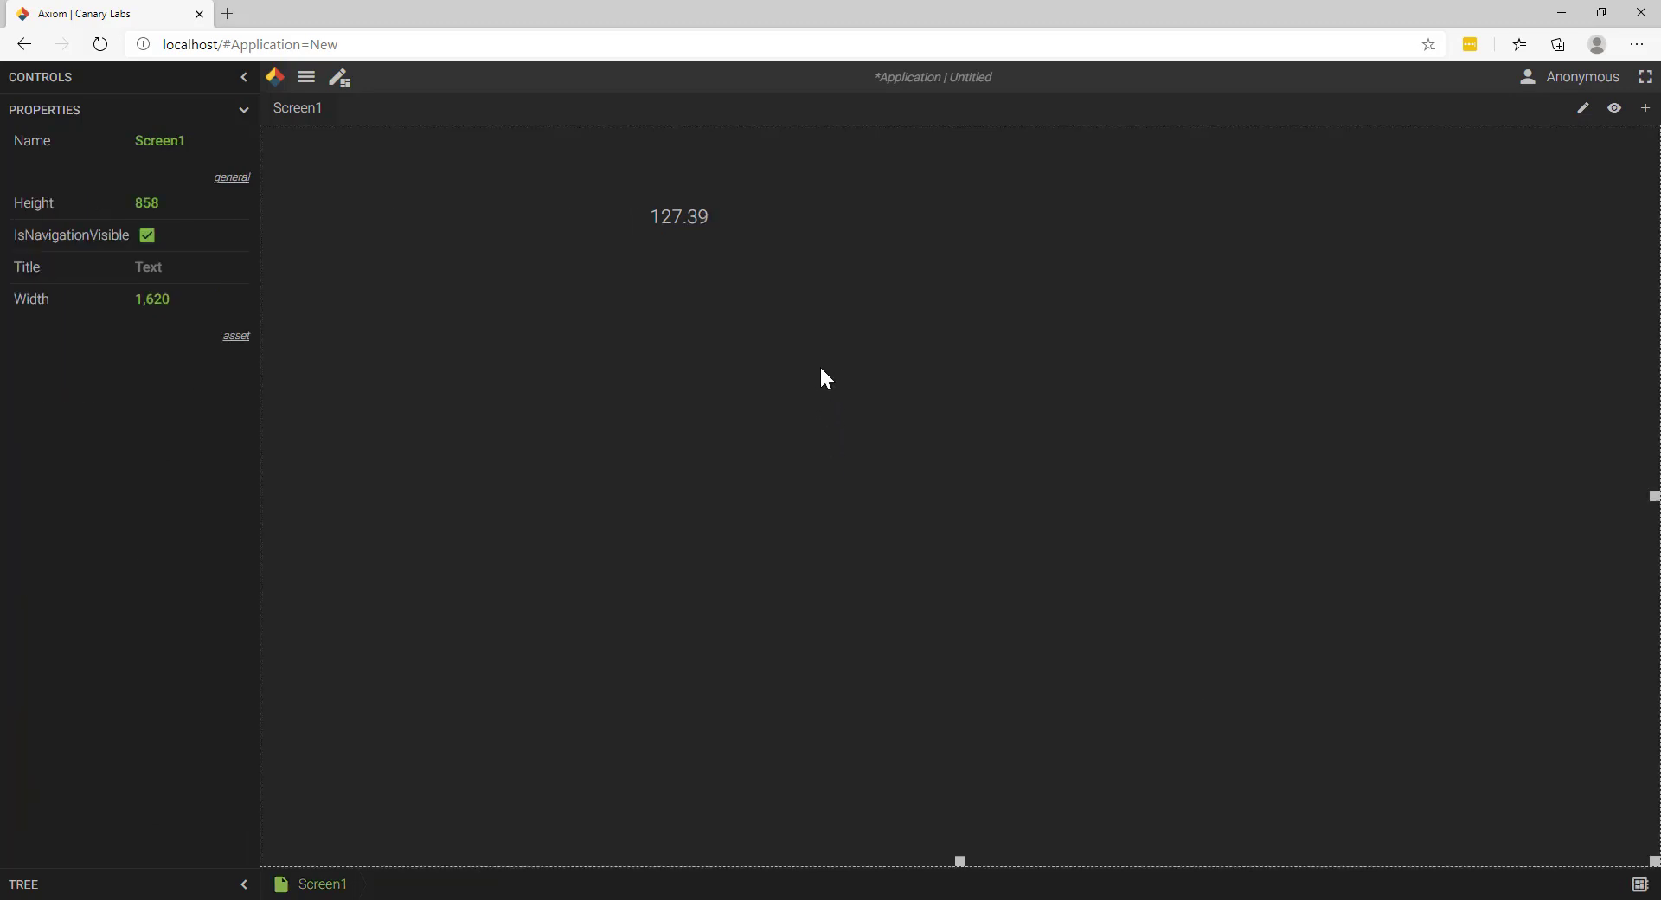
Step: Clear the value transform expression from the value box
left_click(700, 228)
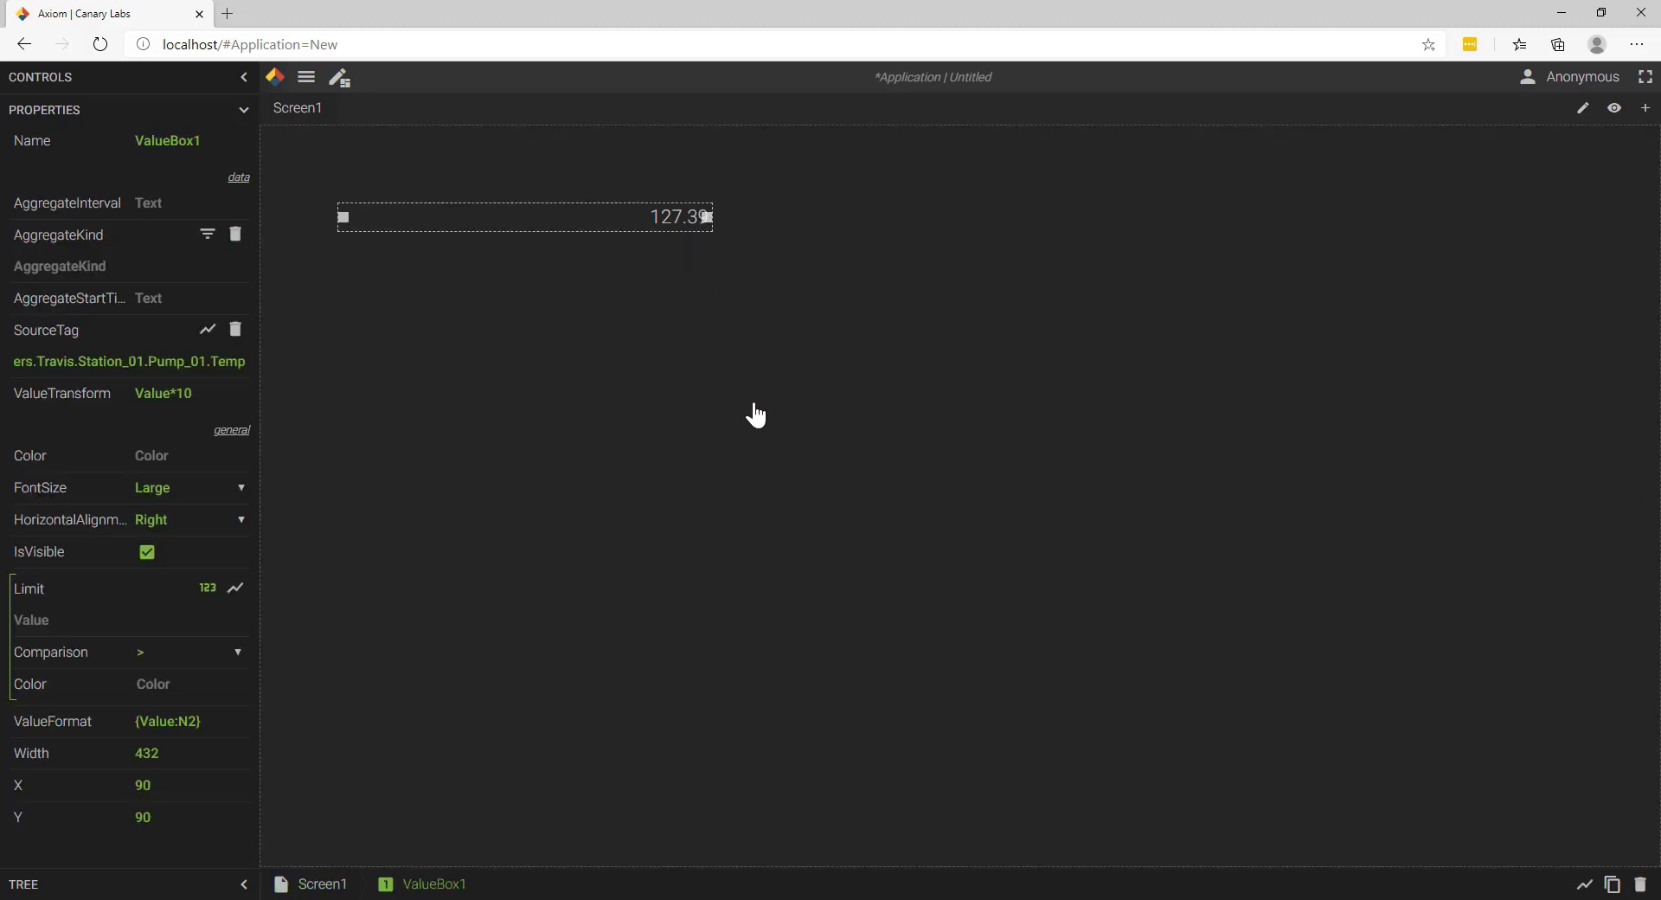
key("Return")
key("BackSpace")
key("BackSpace")
key("BackSpace")
key("BackSpace")
key("BackSpace")
key("BackSpace")
Step: Review the full list of aggregate kinds available for the value box, and close it without choosing one
left_click(204, 236)
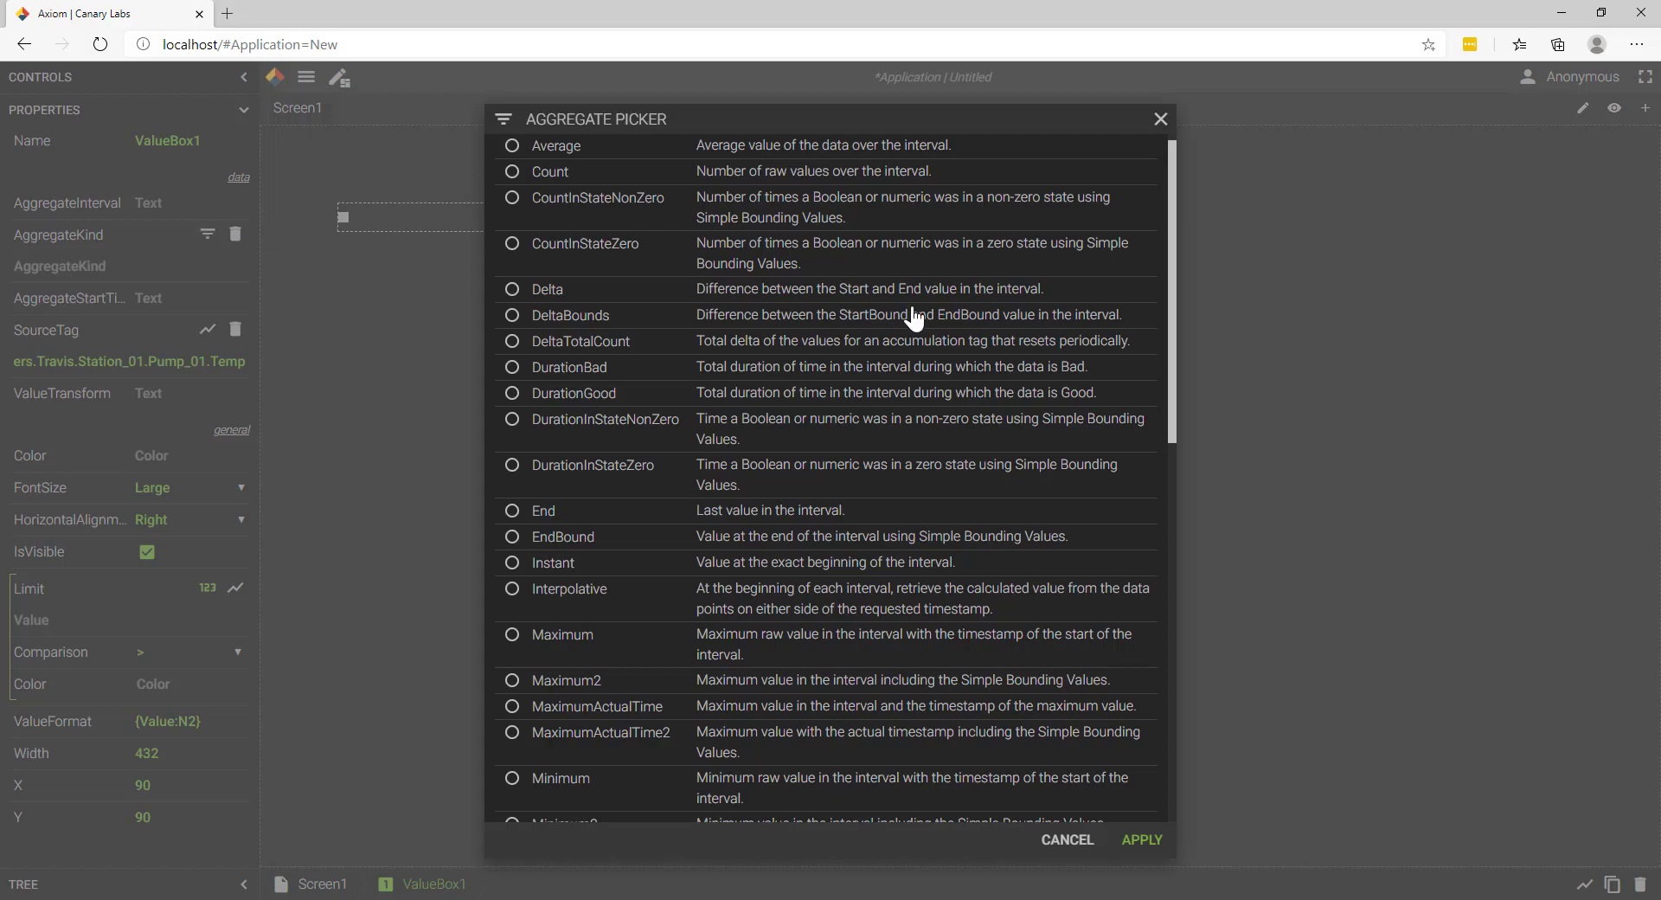
scroll(973, 415, "down", 1)
scroll(975, 430, "down", 7)
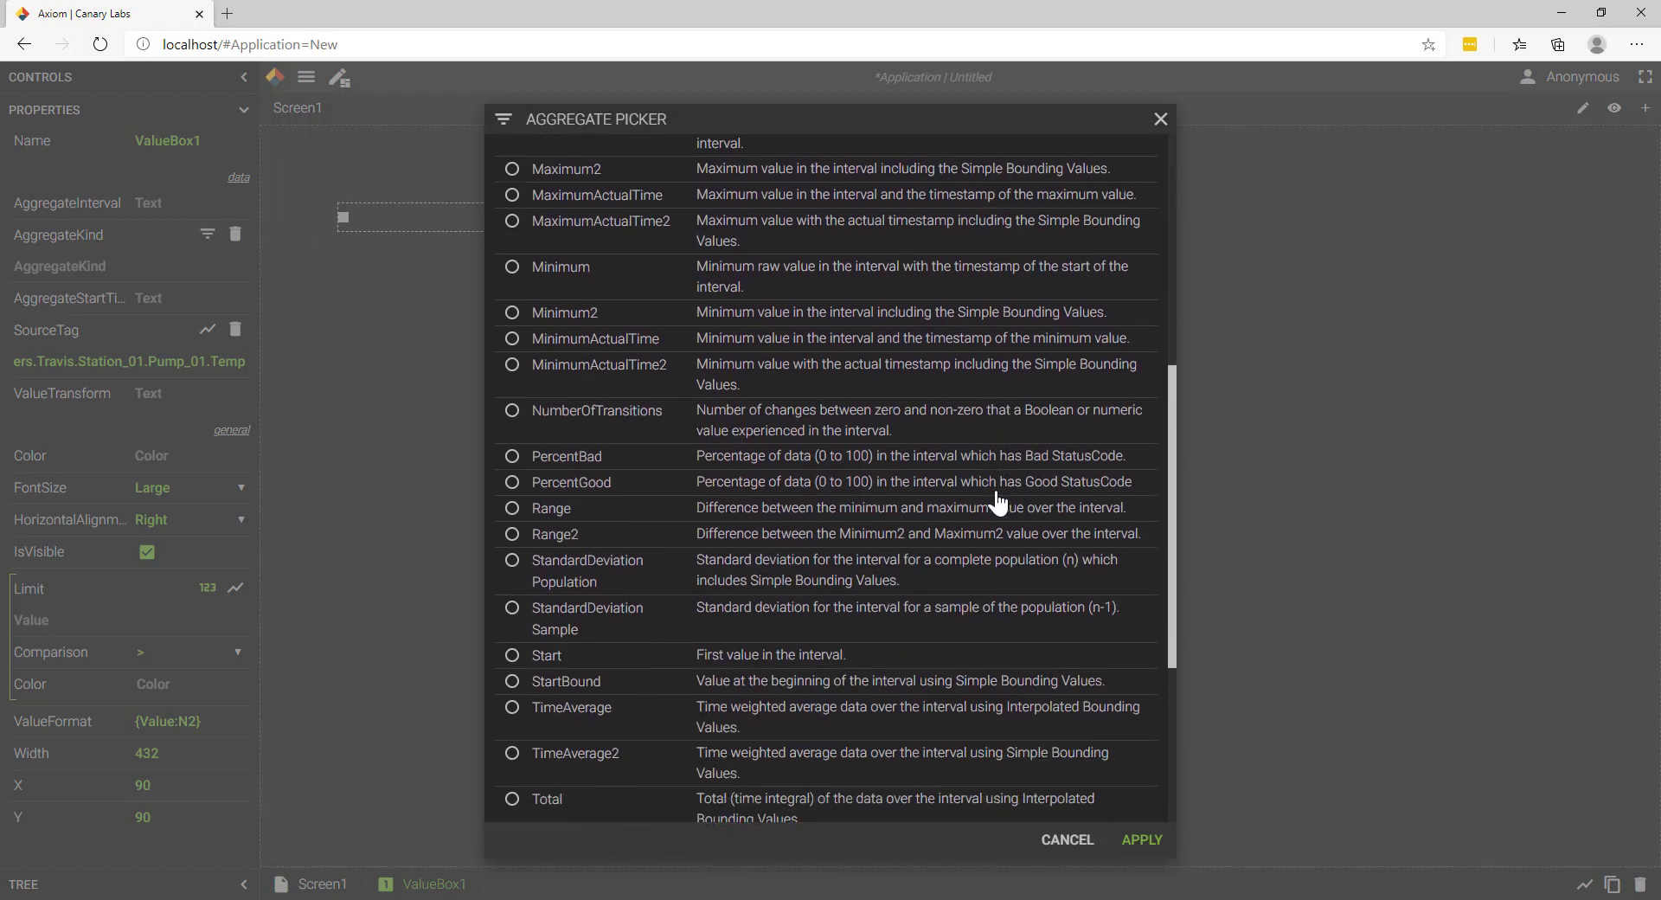
scroll(1005, 511, "down", 1)
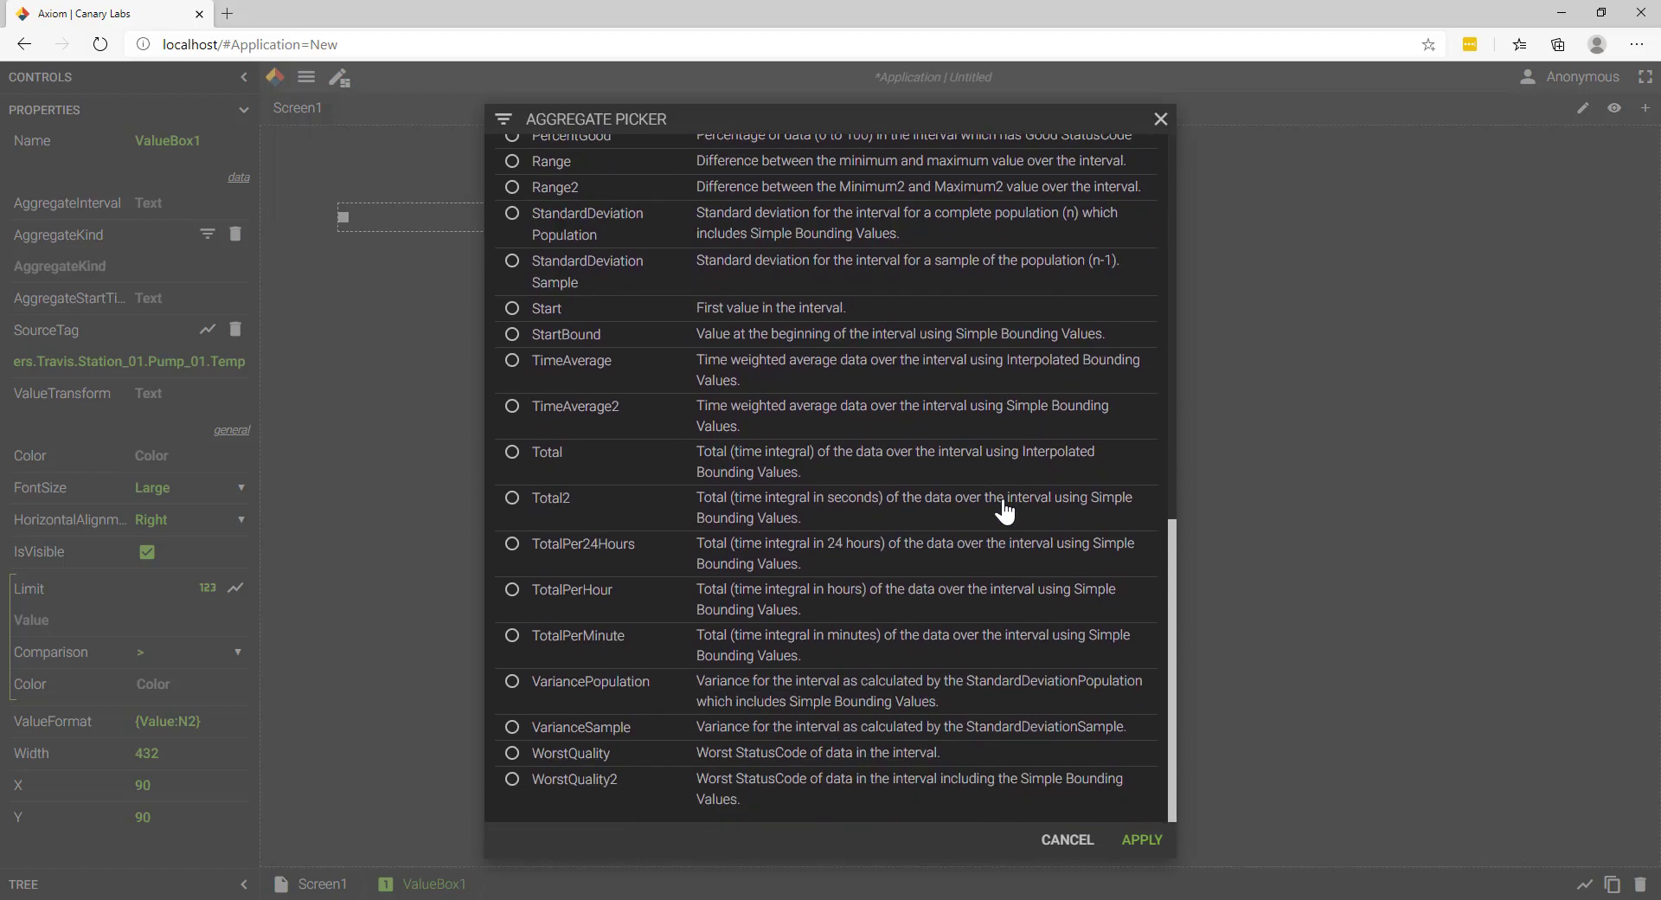
left_click(1160, 118)
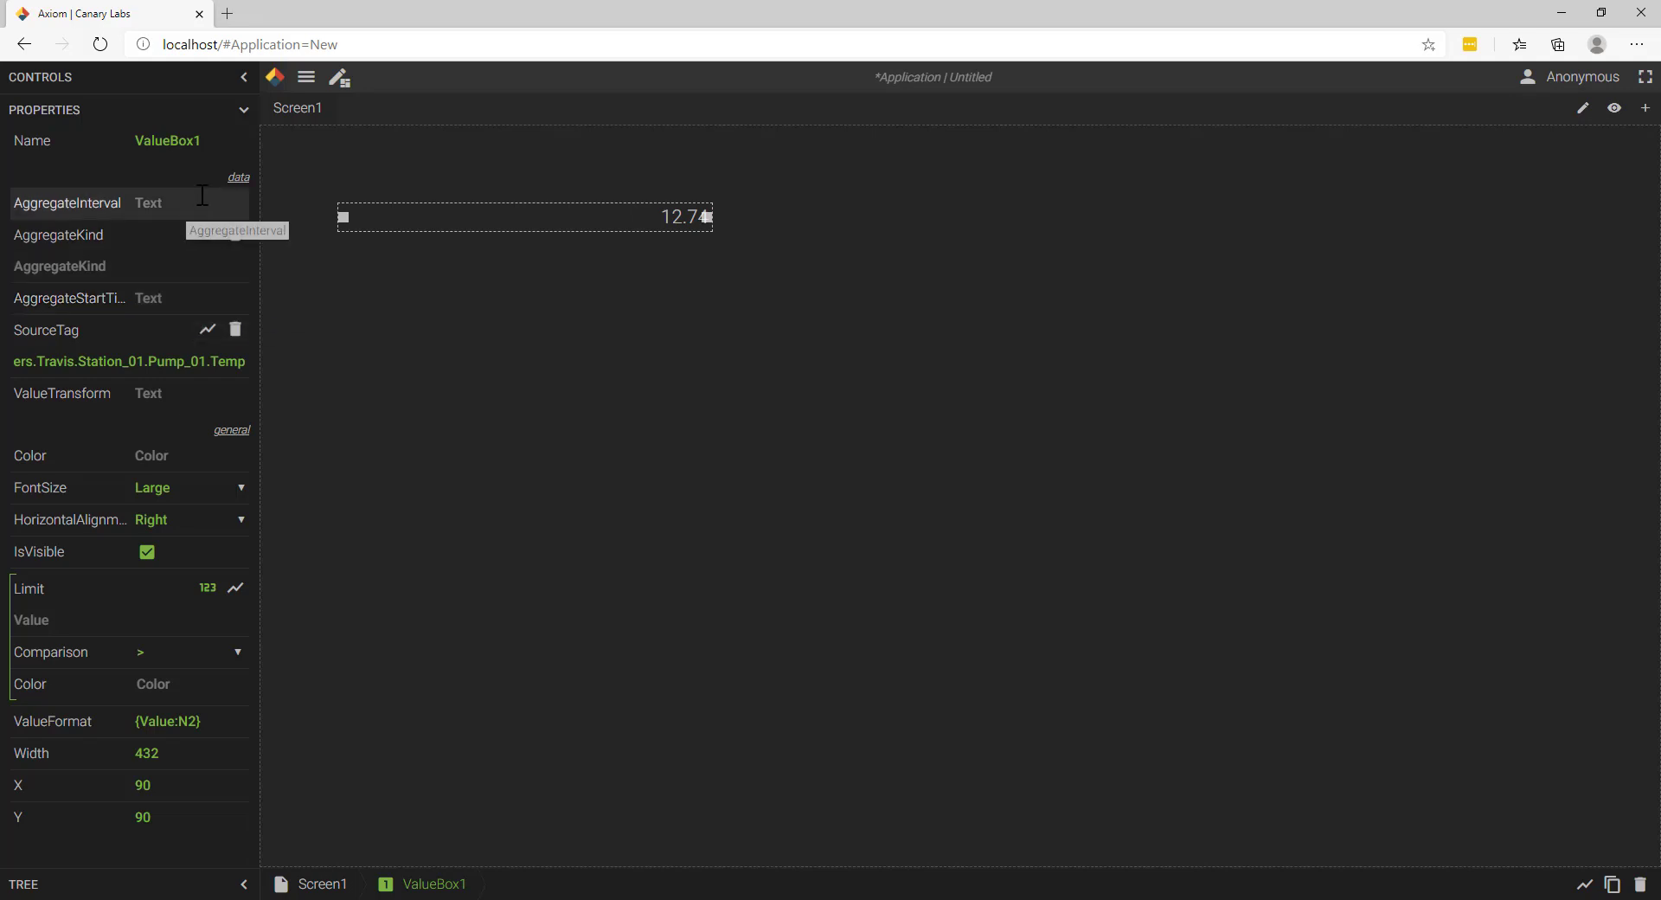
Step: Try a blue-violet background colour, #5024FF, on the value box, and clear its colour setting again
left_click(185, 454)
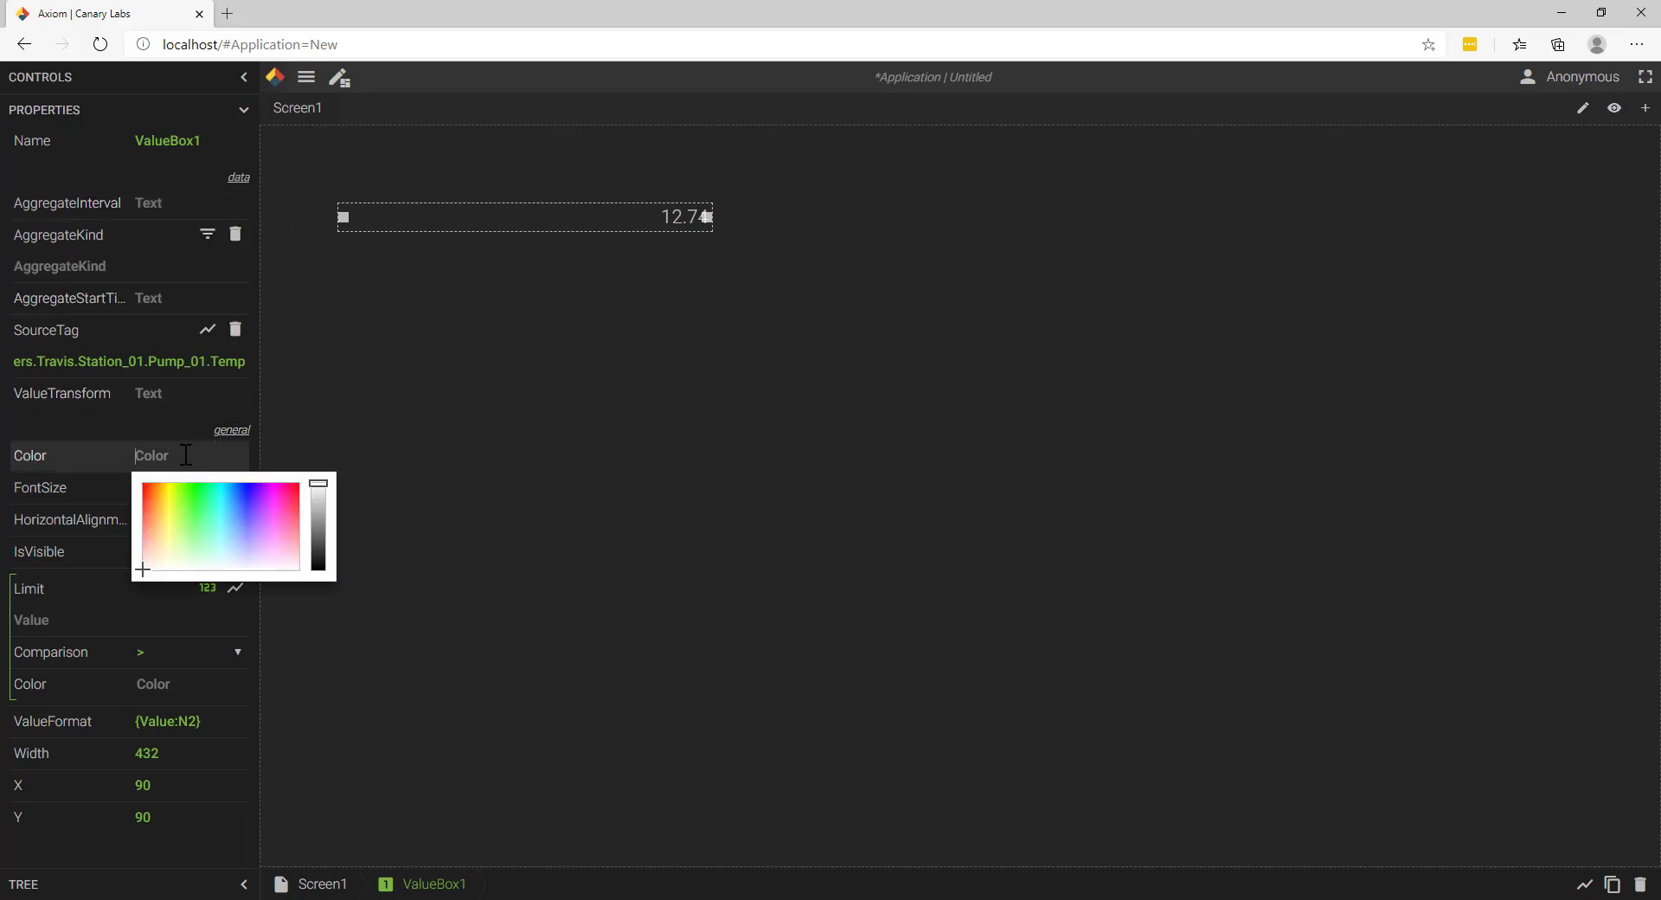
left_click(251, 496)
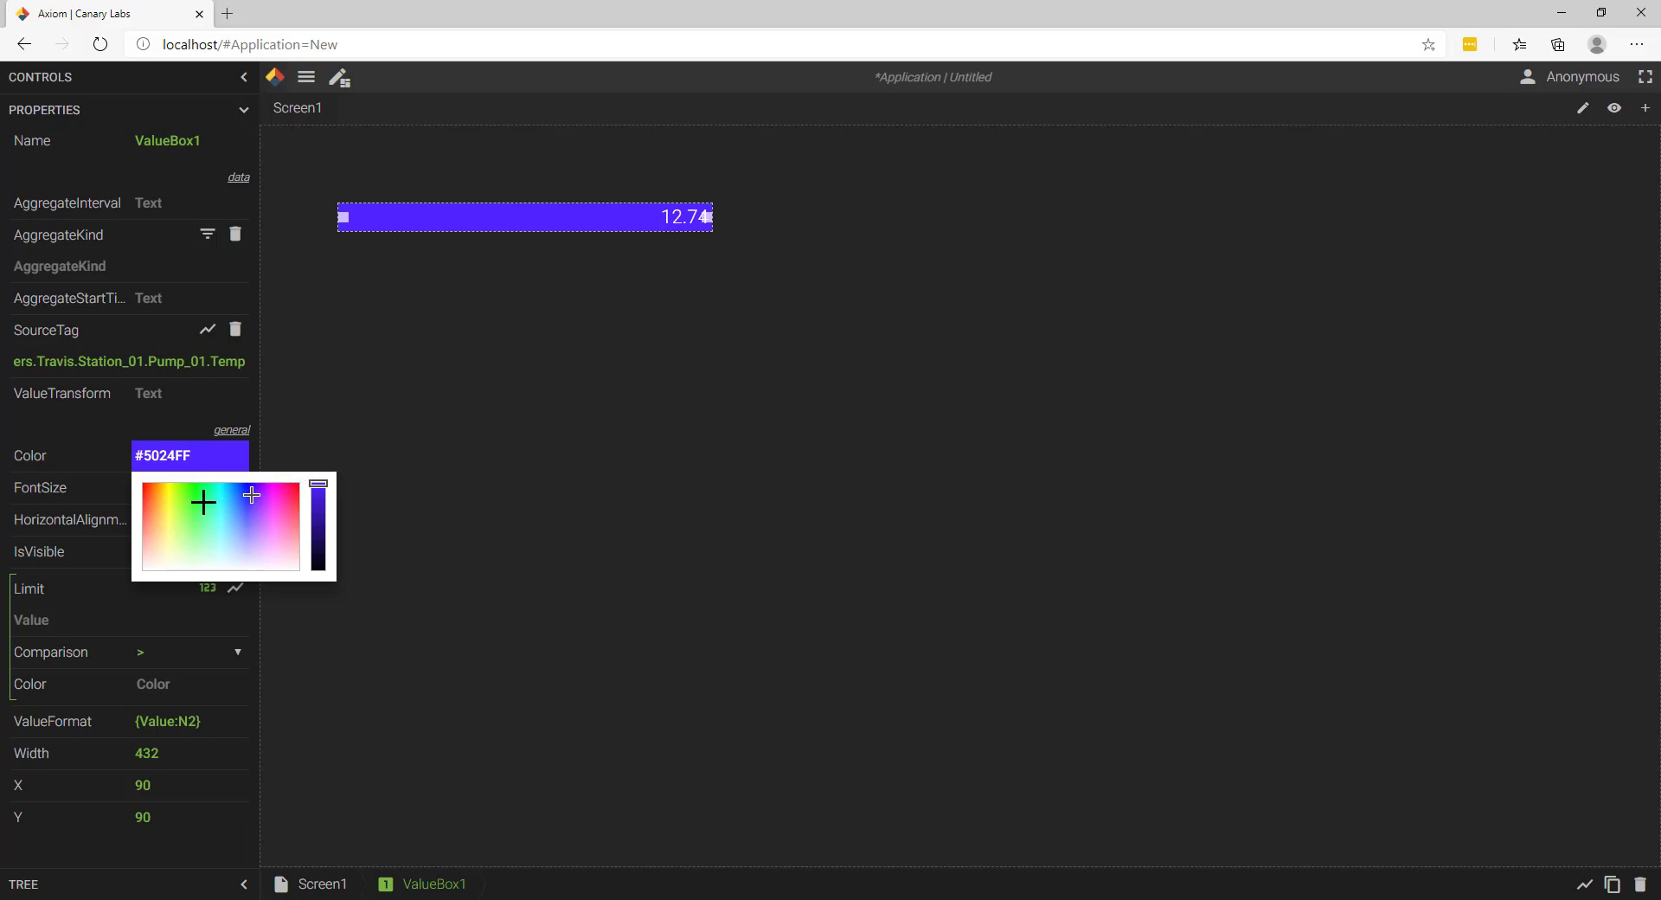
key("BackSpace")
key("BackSpace")
key("BackSpace")
key("BackSpace")
key("BackSpace")
key("BackSpace")
key("BackSpace")
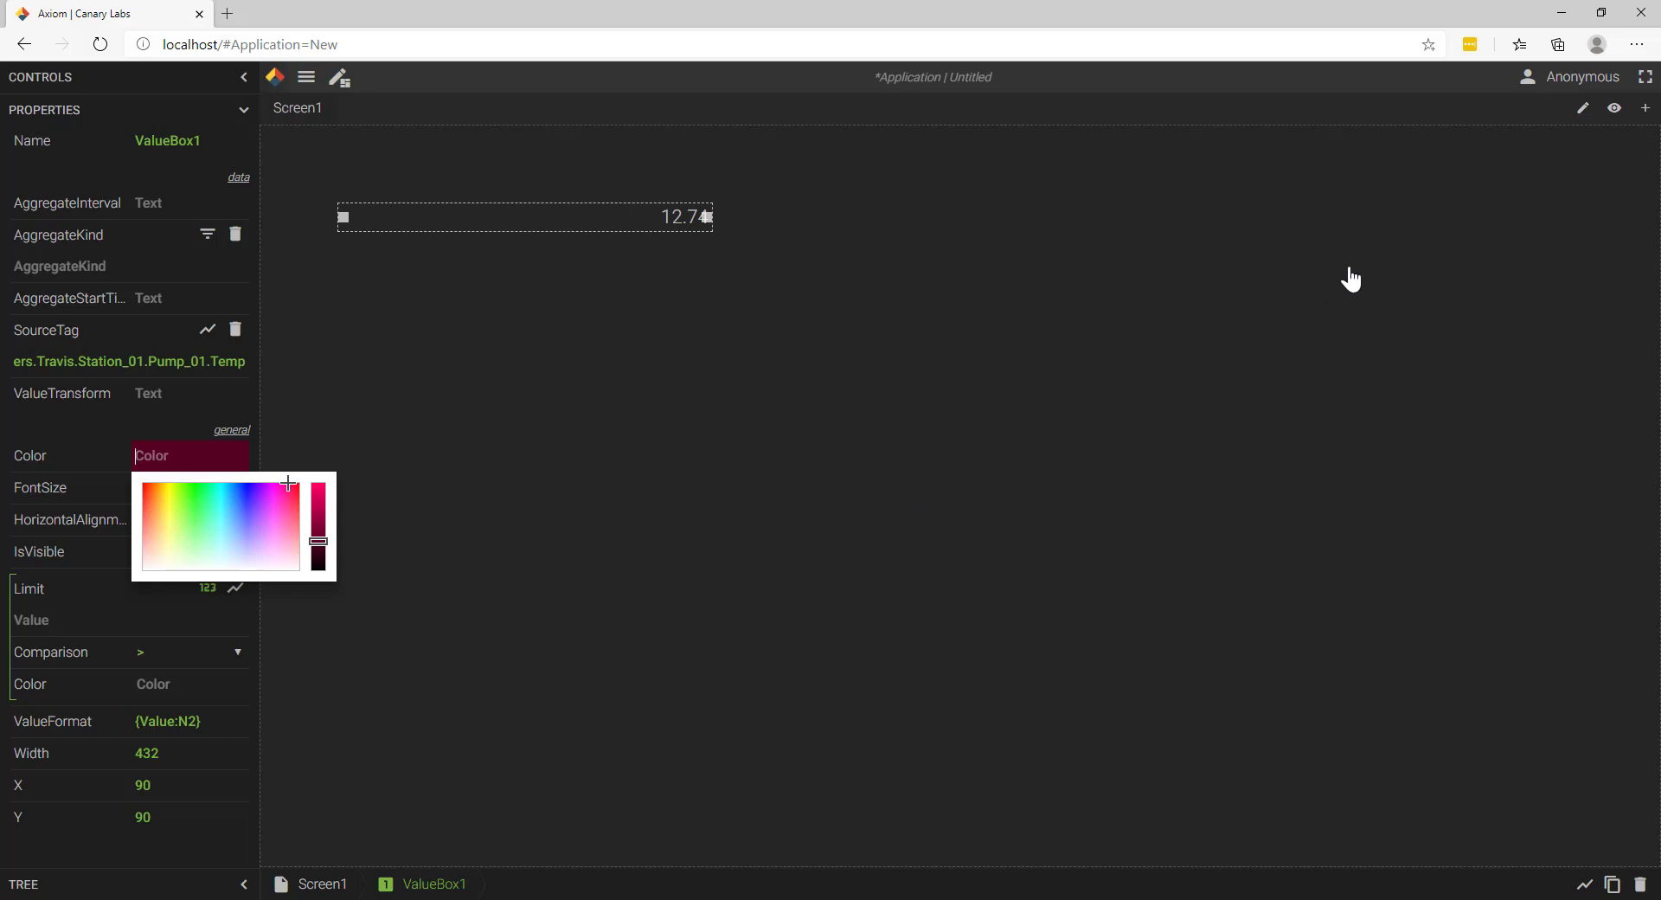
Step: Examine the available themes in the user preferences, and close the preferences without changing the theme
left_click(1565, 86)
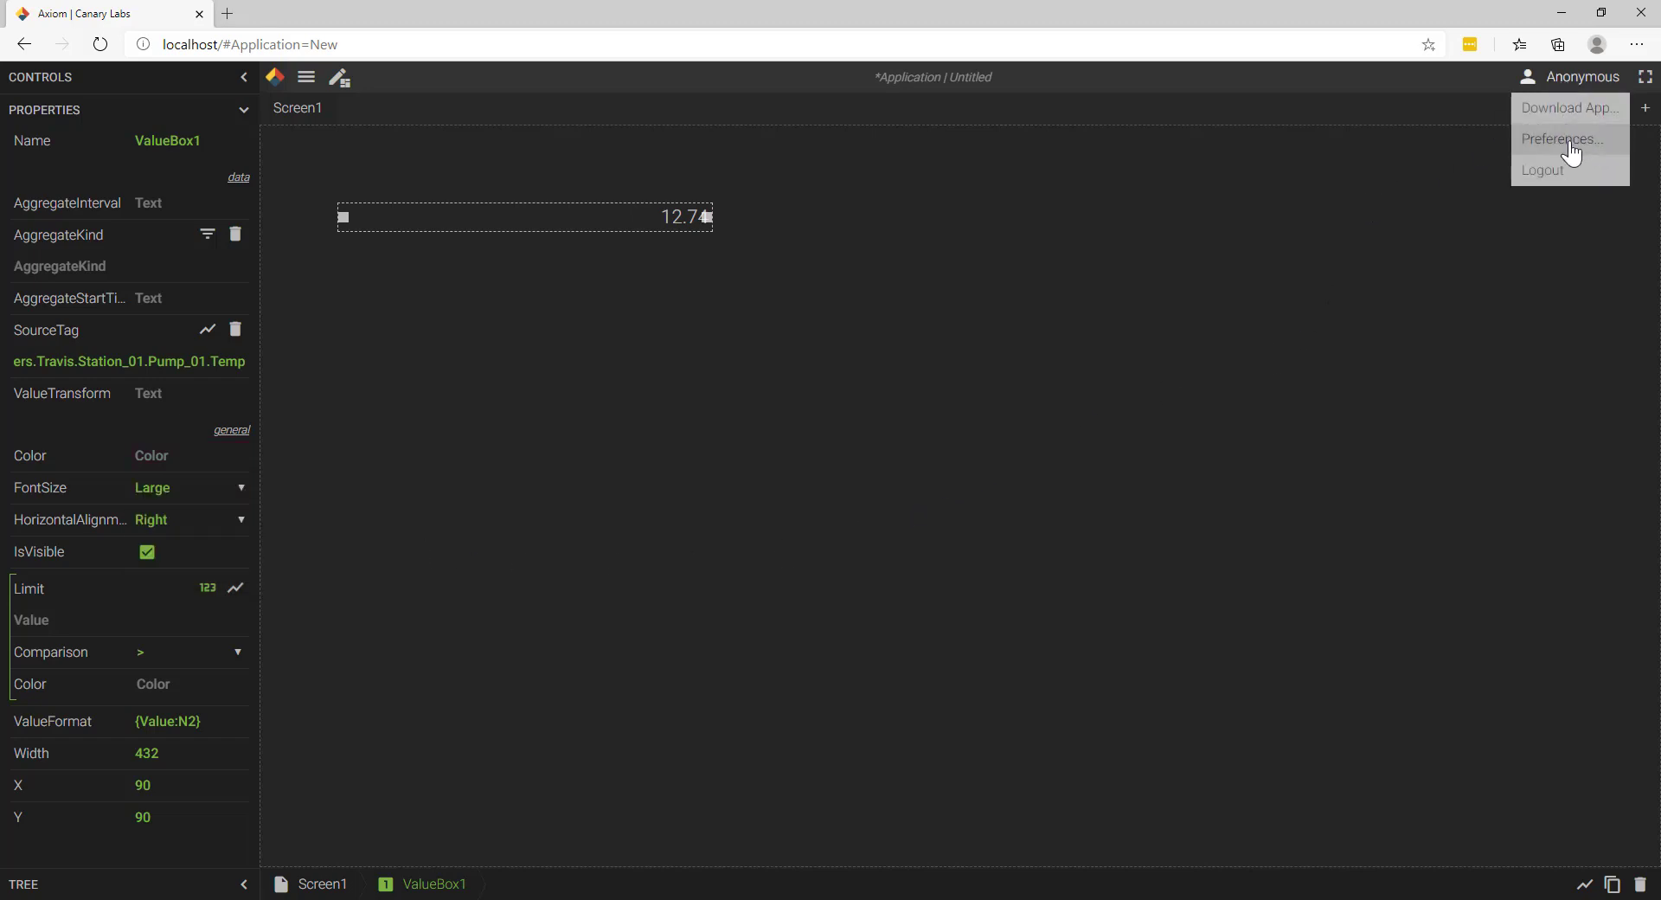
left_click(1570, 137)
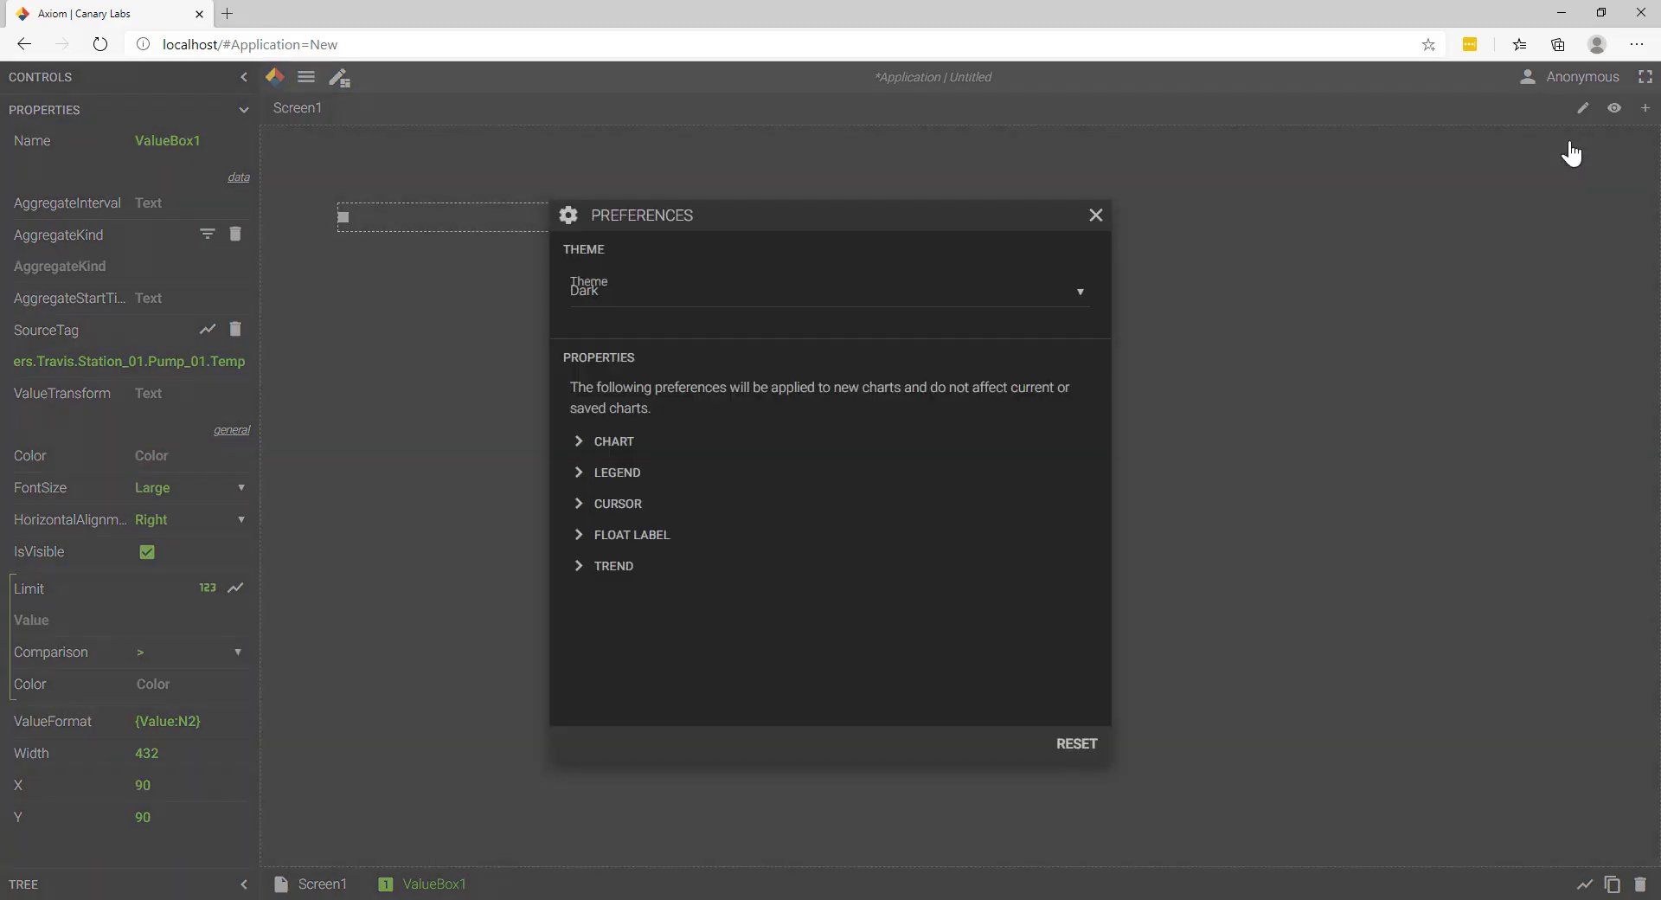
left_click(964, 301)
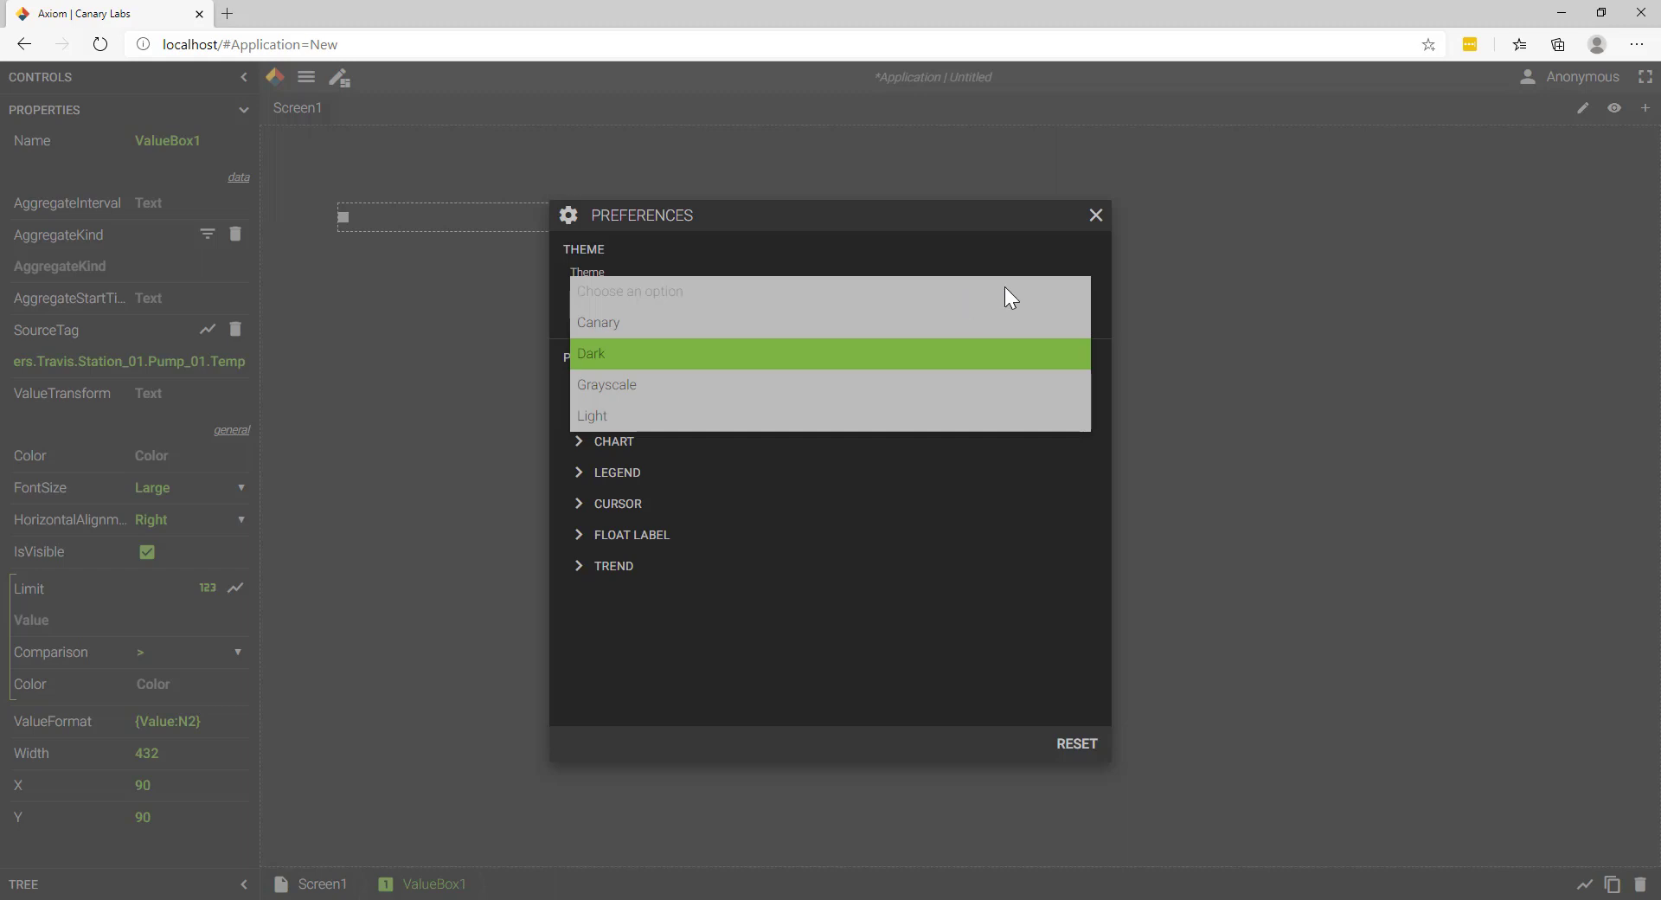
left_click(1097, 218)
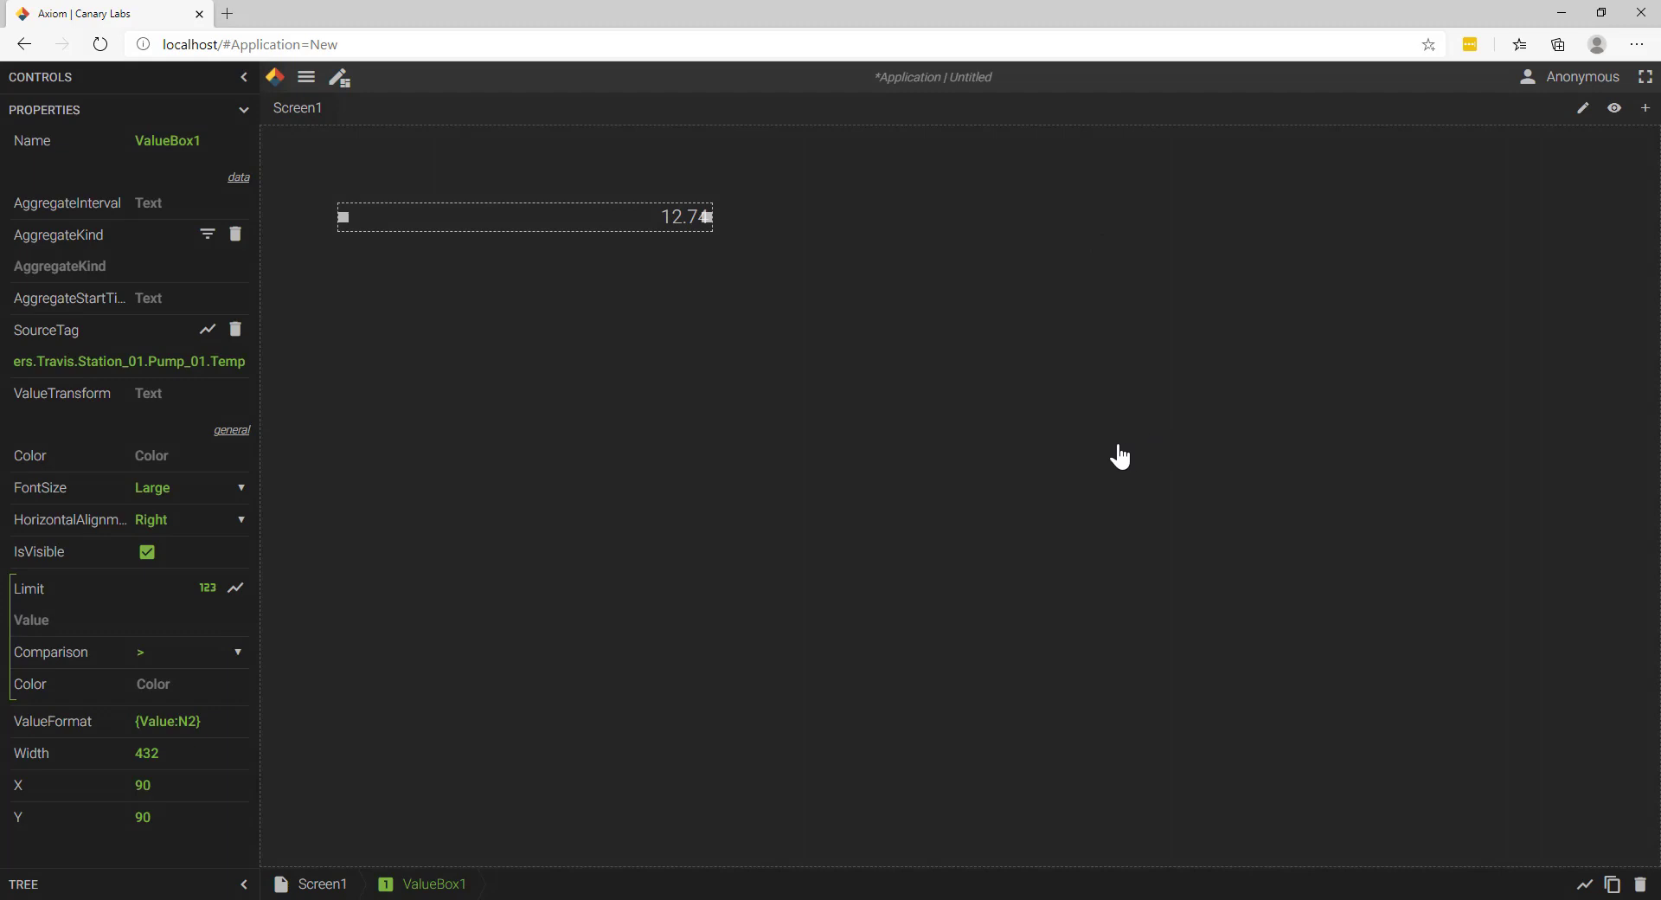